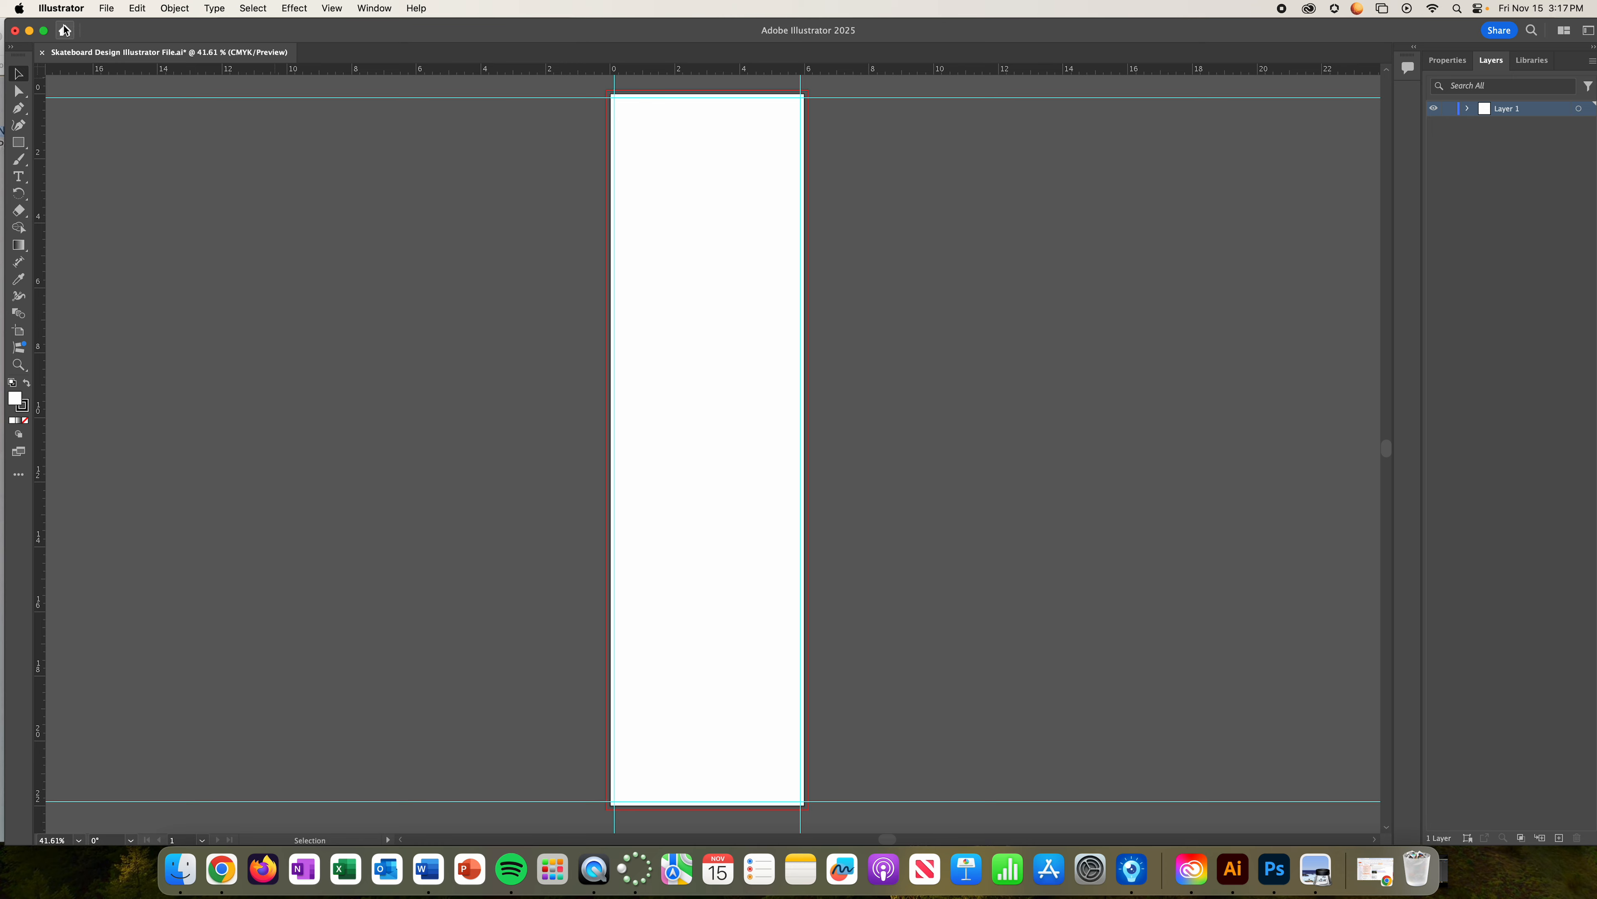
Place the teal skateboard background image from the Desktop at the artboard's upper-left bleed corner.
click(105, 8)
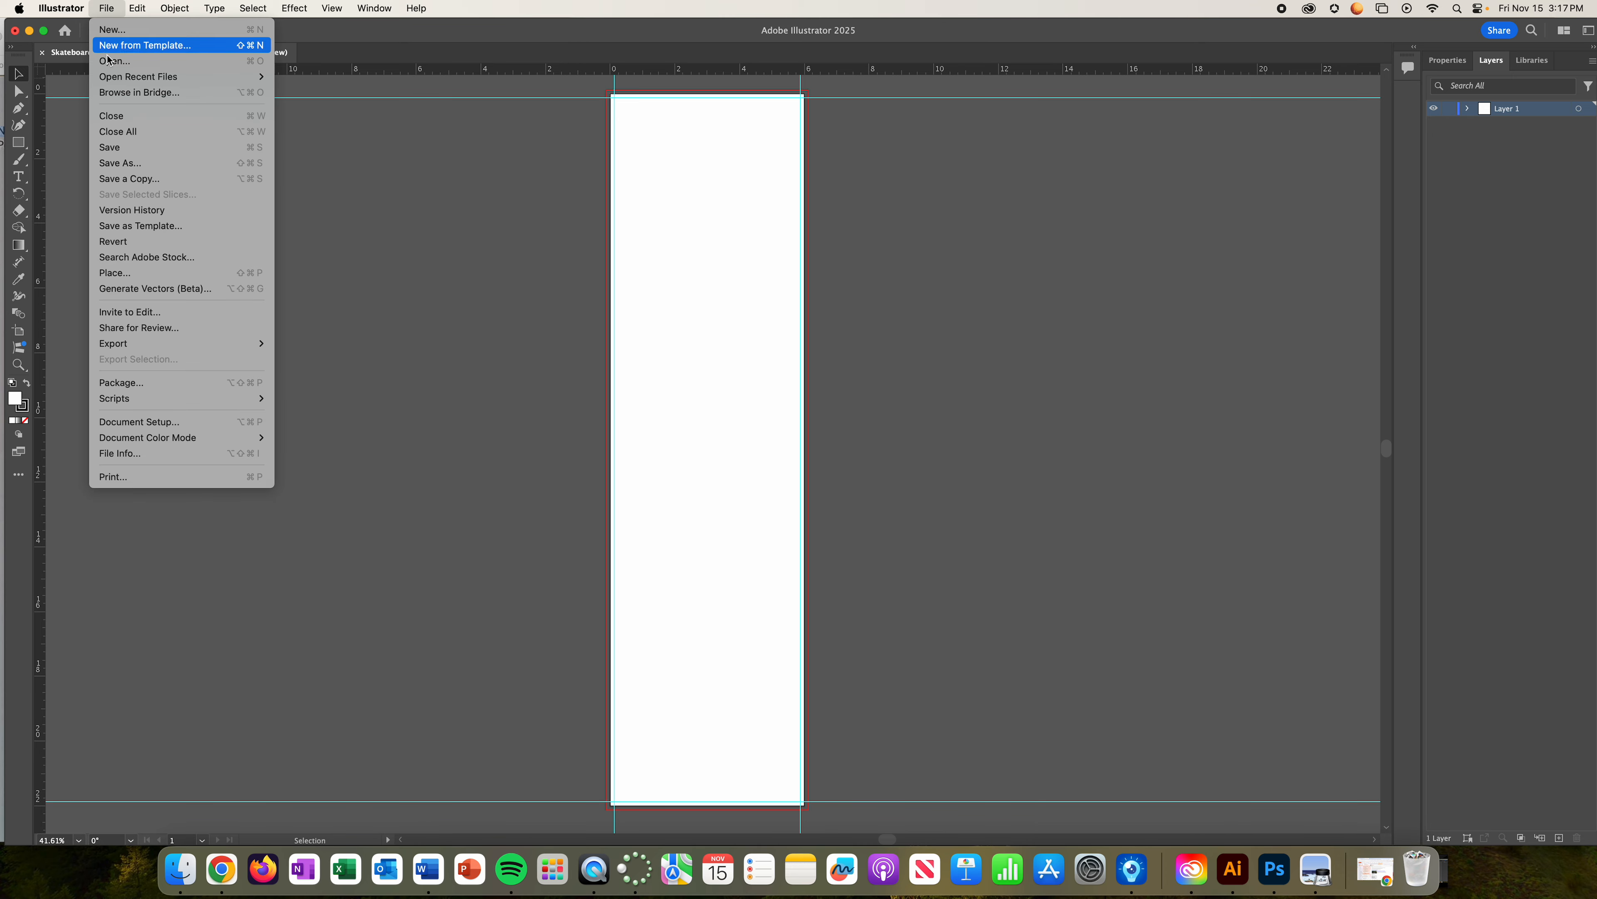
click(135, 275)
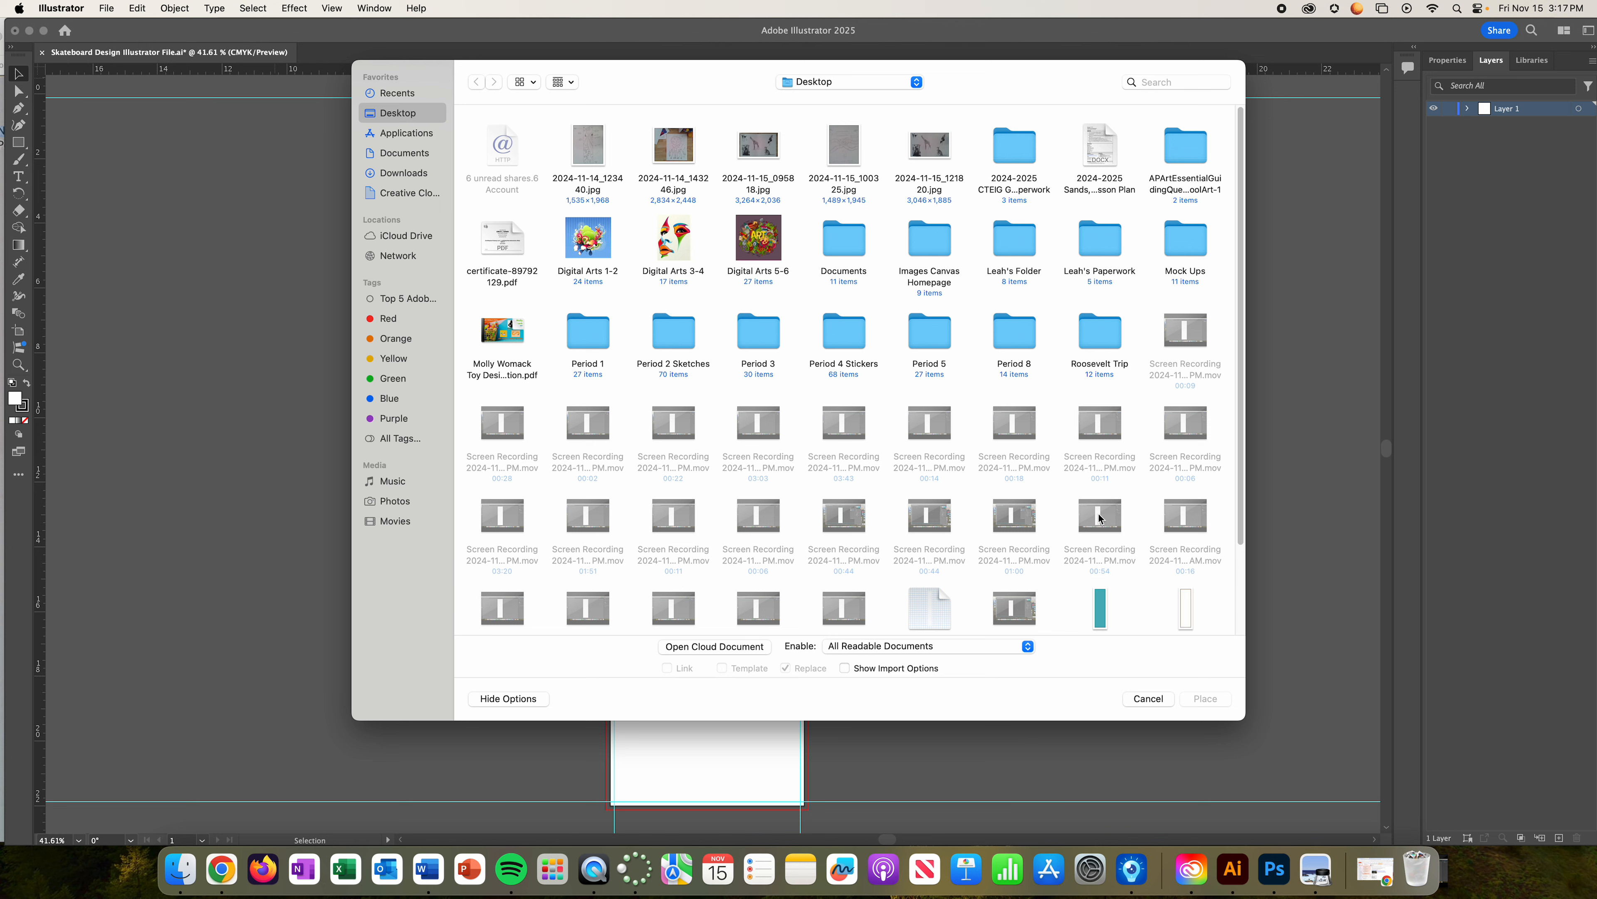
scroll(1100, 511, down, 2)
double_click(1102, 592)
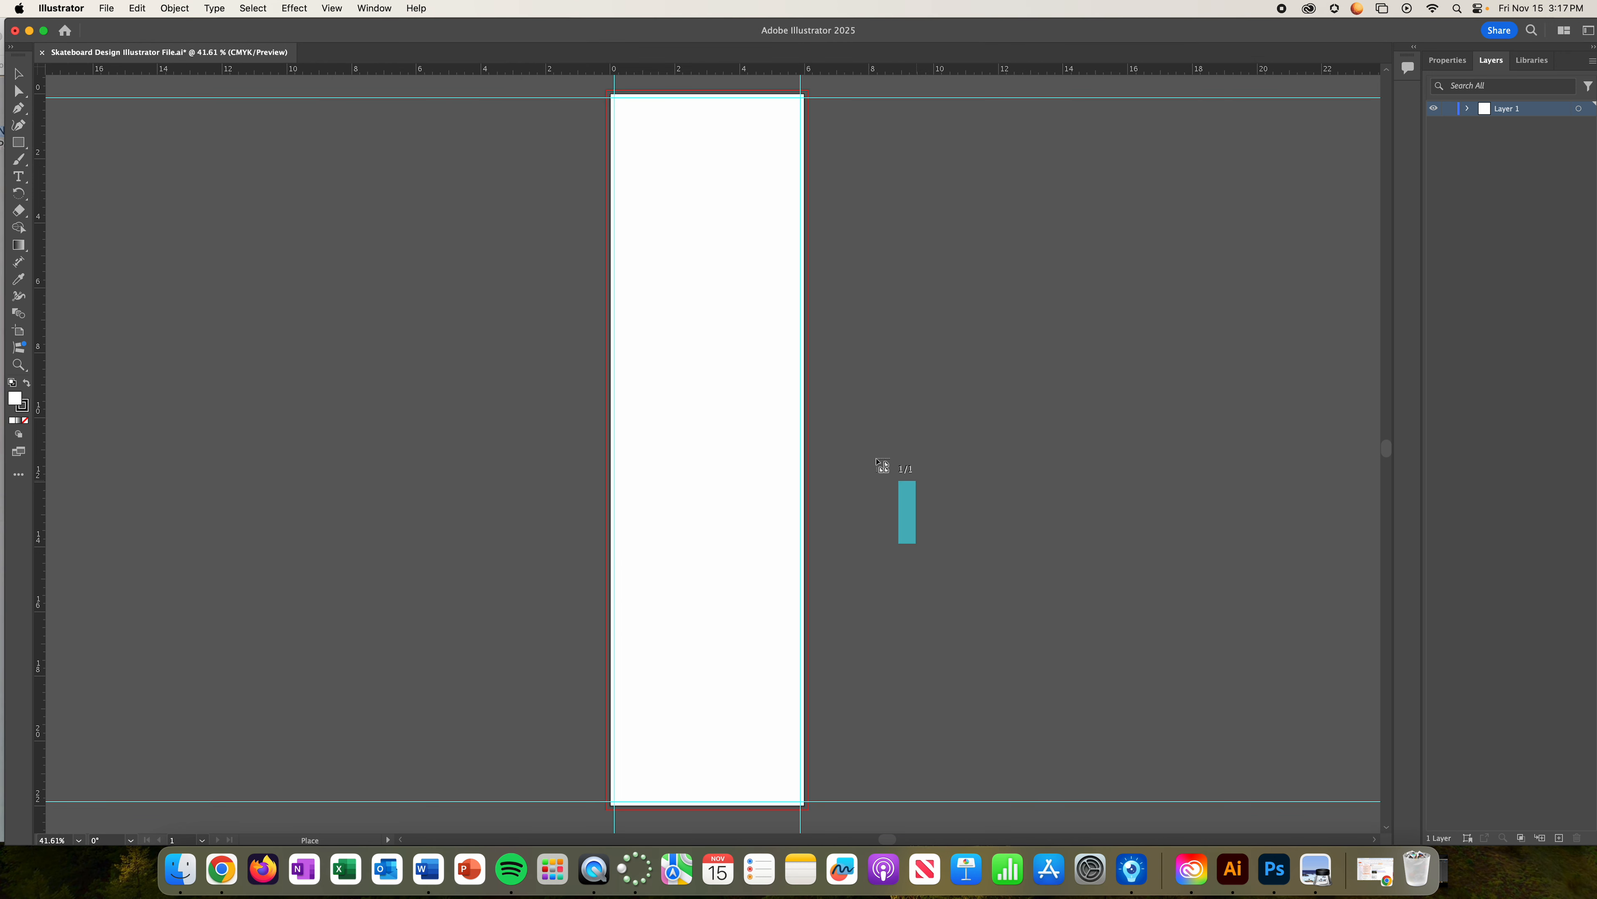
click(608, 92)
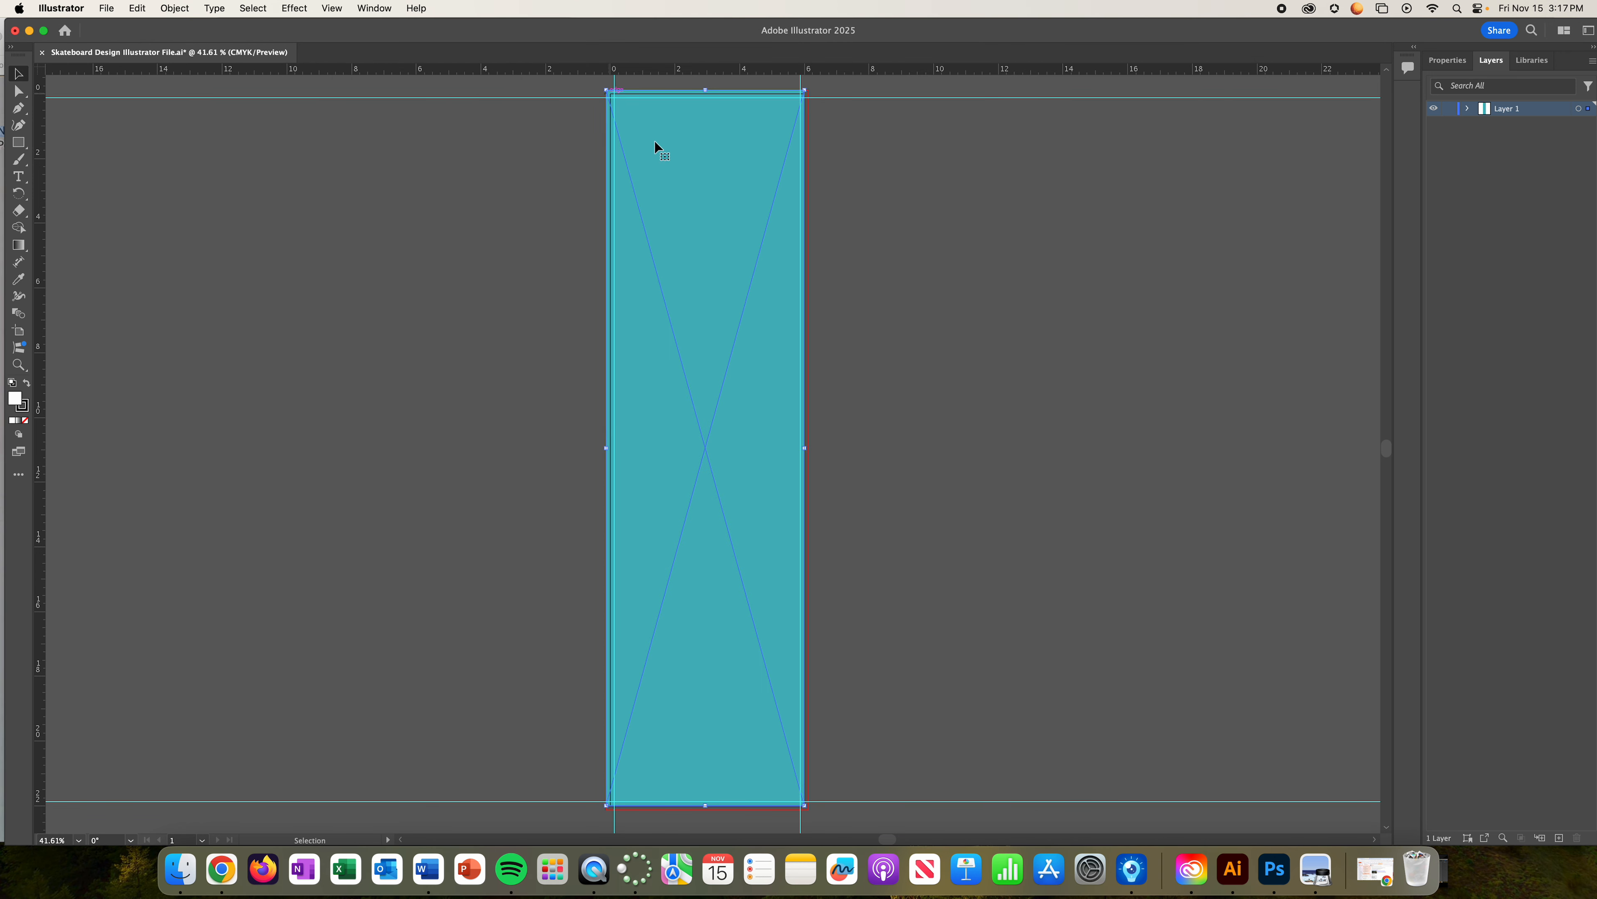
Stretch the placed teal image's right edge out to the artboard's right bleed line.
scroll(979, 455, down, 3)
click(909, 403)
click(778, 428)
click(939, 340)
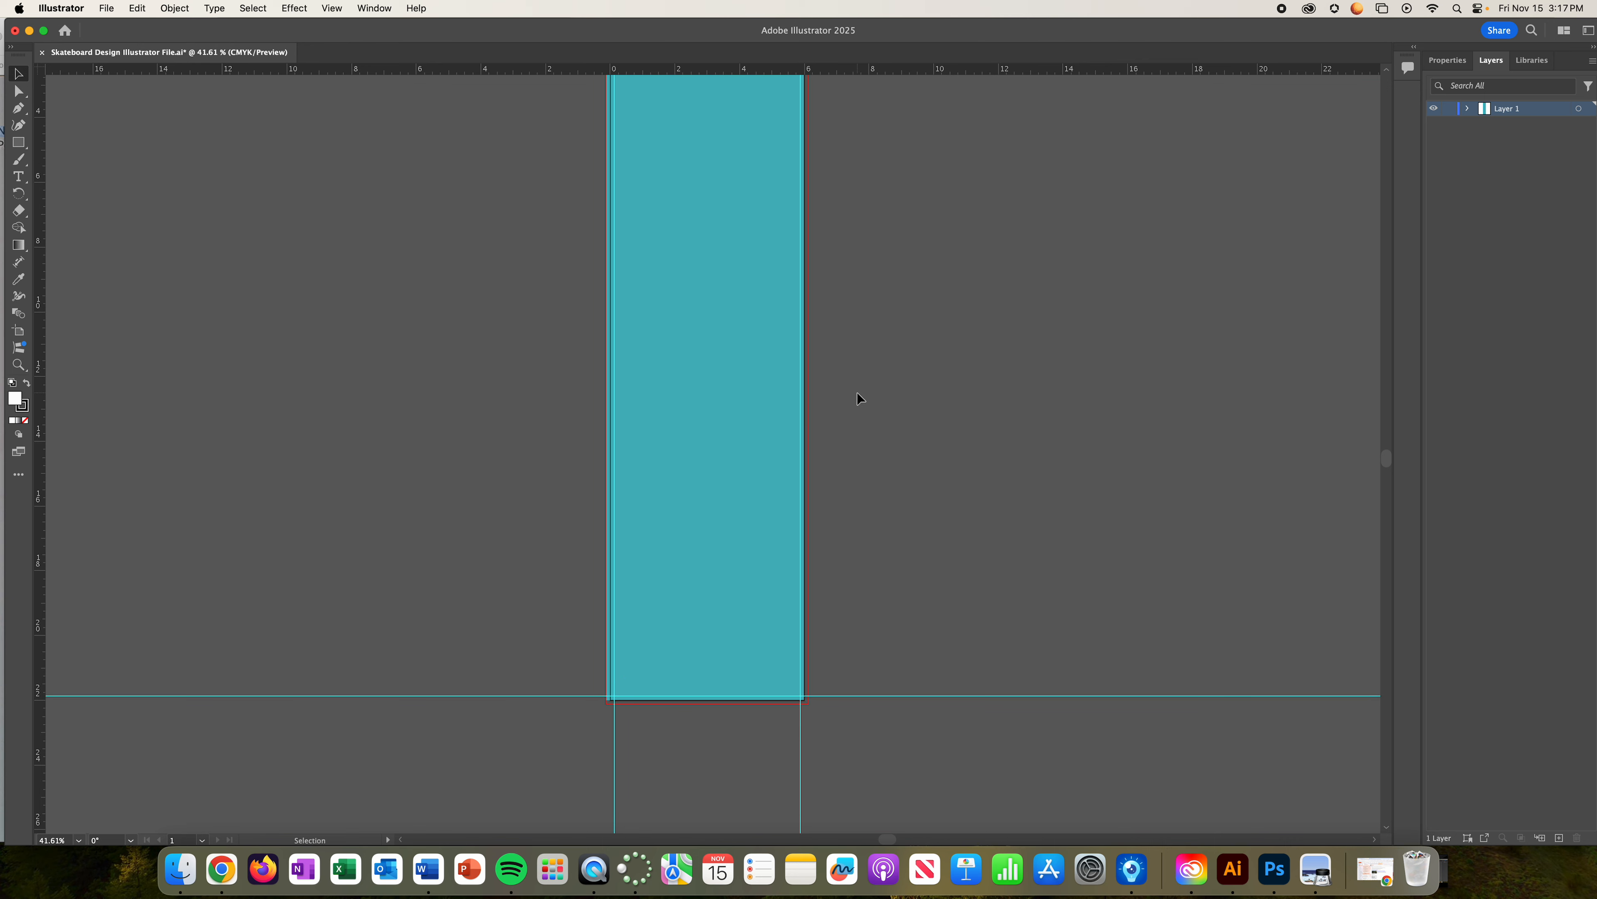
scroll(857, 398, up, 6)
click(754, 515)
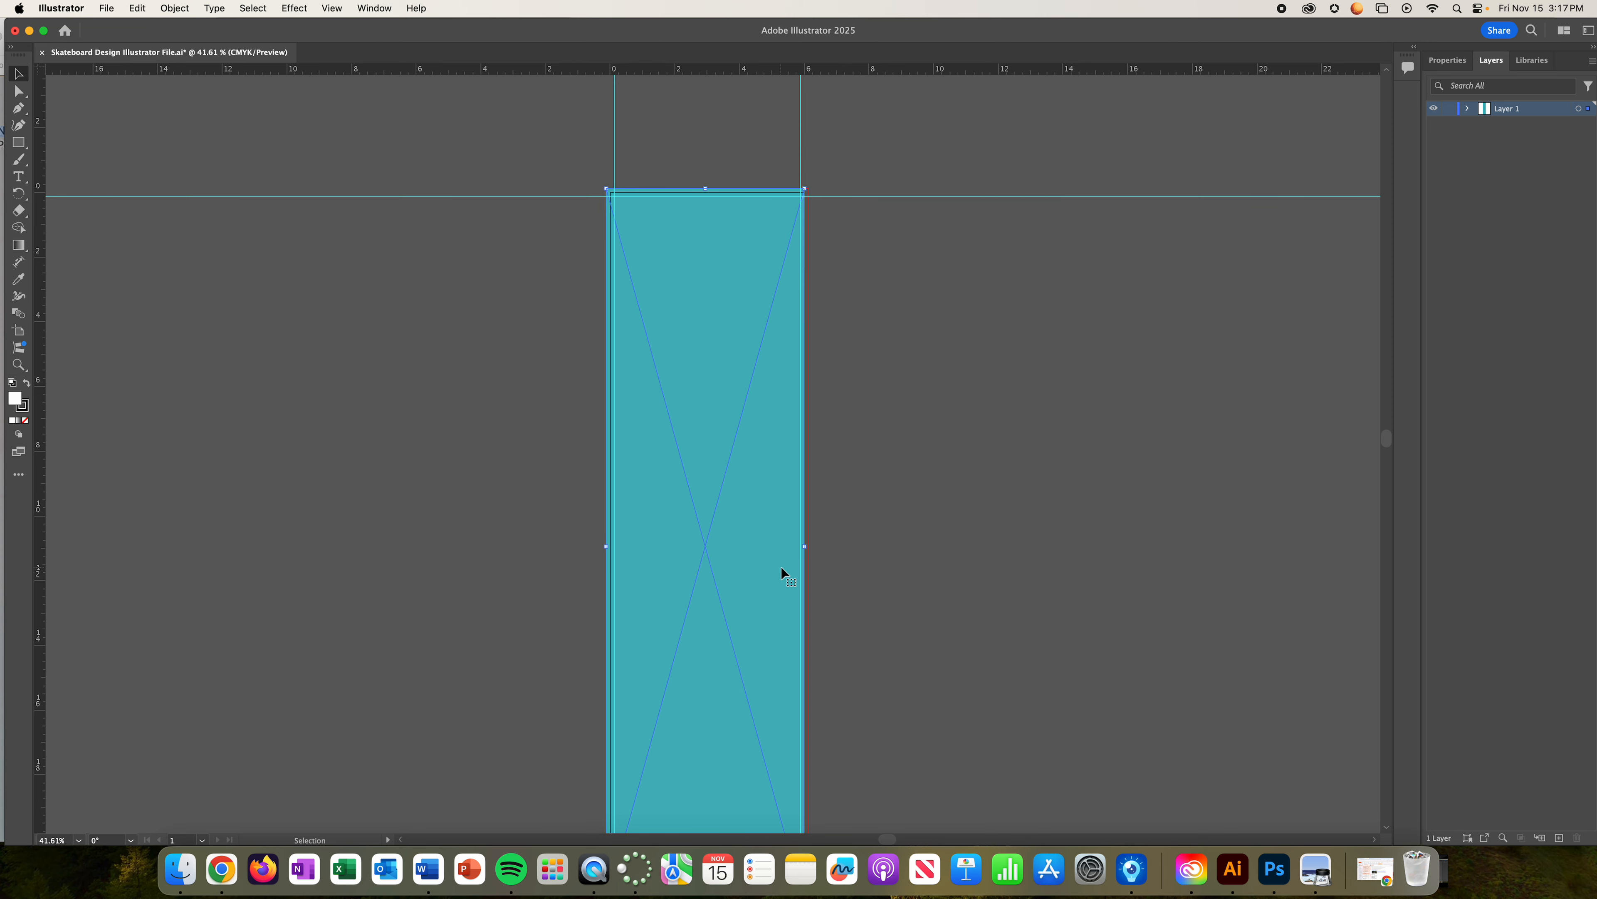
drag(805, 546, 810, 547)
click(967, 486)
Extend the placed image's bottom edge to the artboard's lower bleed line.
scroll(967, 486, down, 8)
click(709, 624)
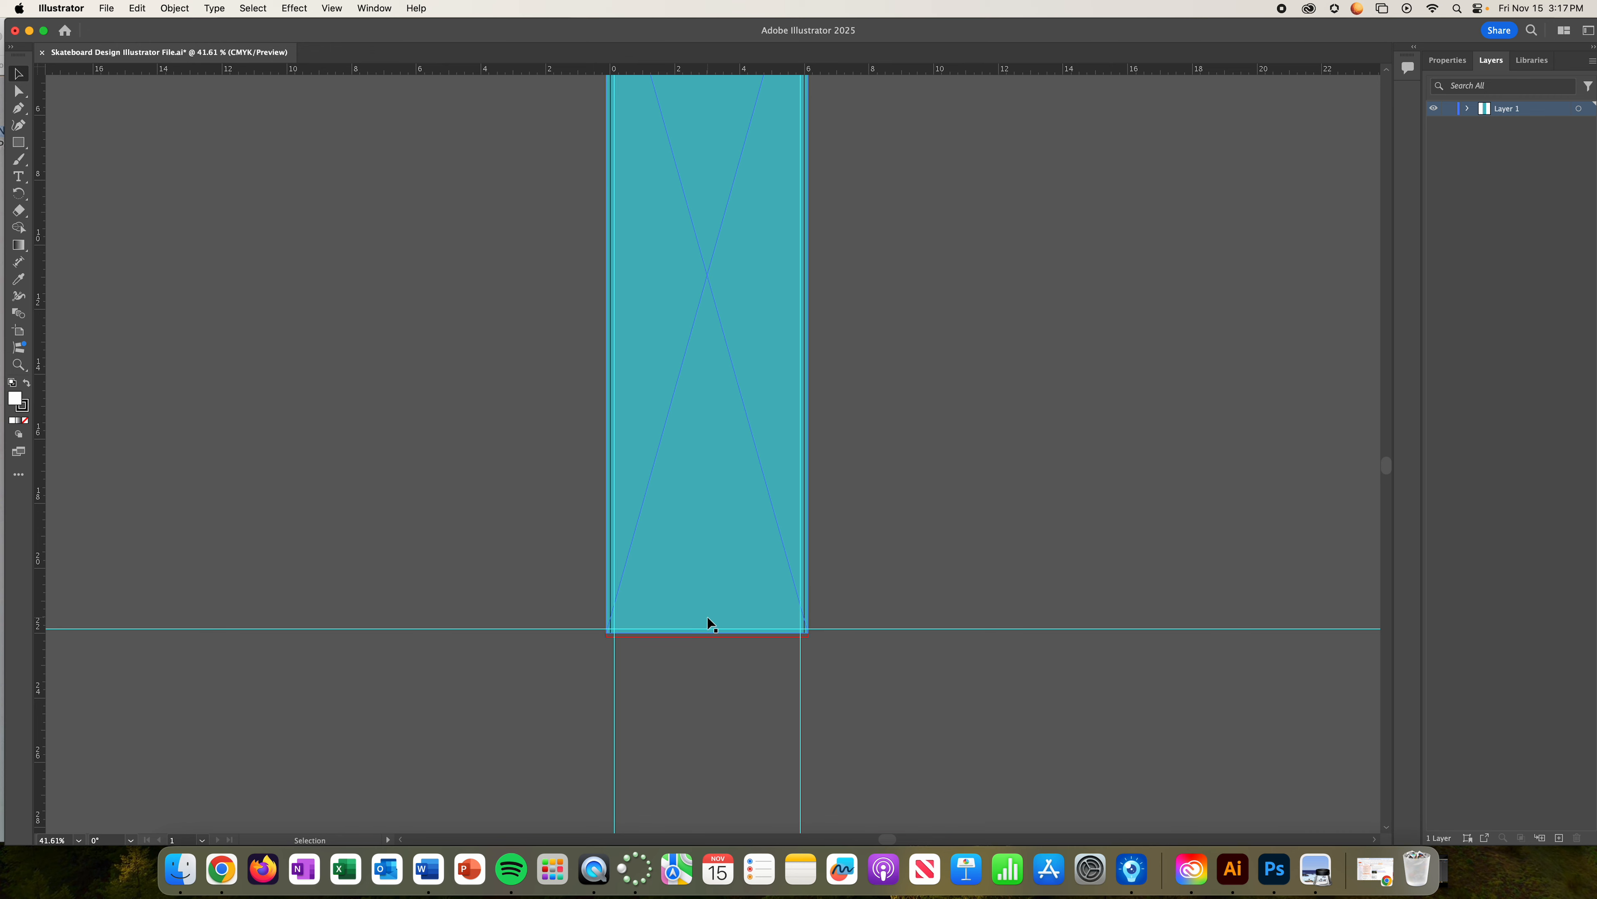
drag(709, 635, 710, 637)
click(966, 386)
scroll(966, 386, up, 7)
scroll(969, 396, down, 2)
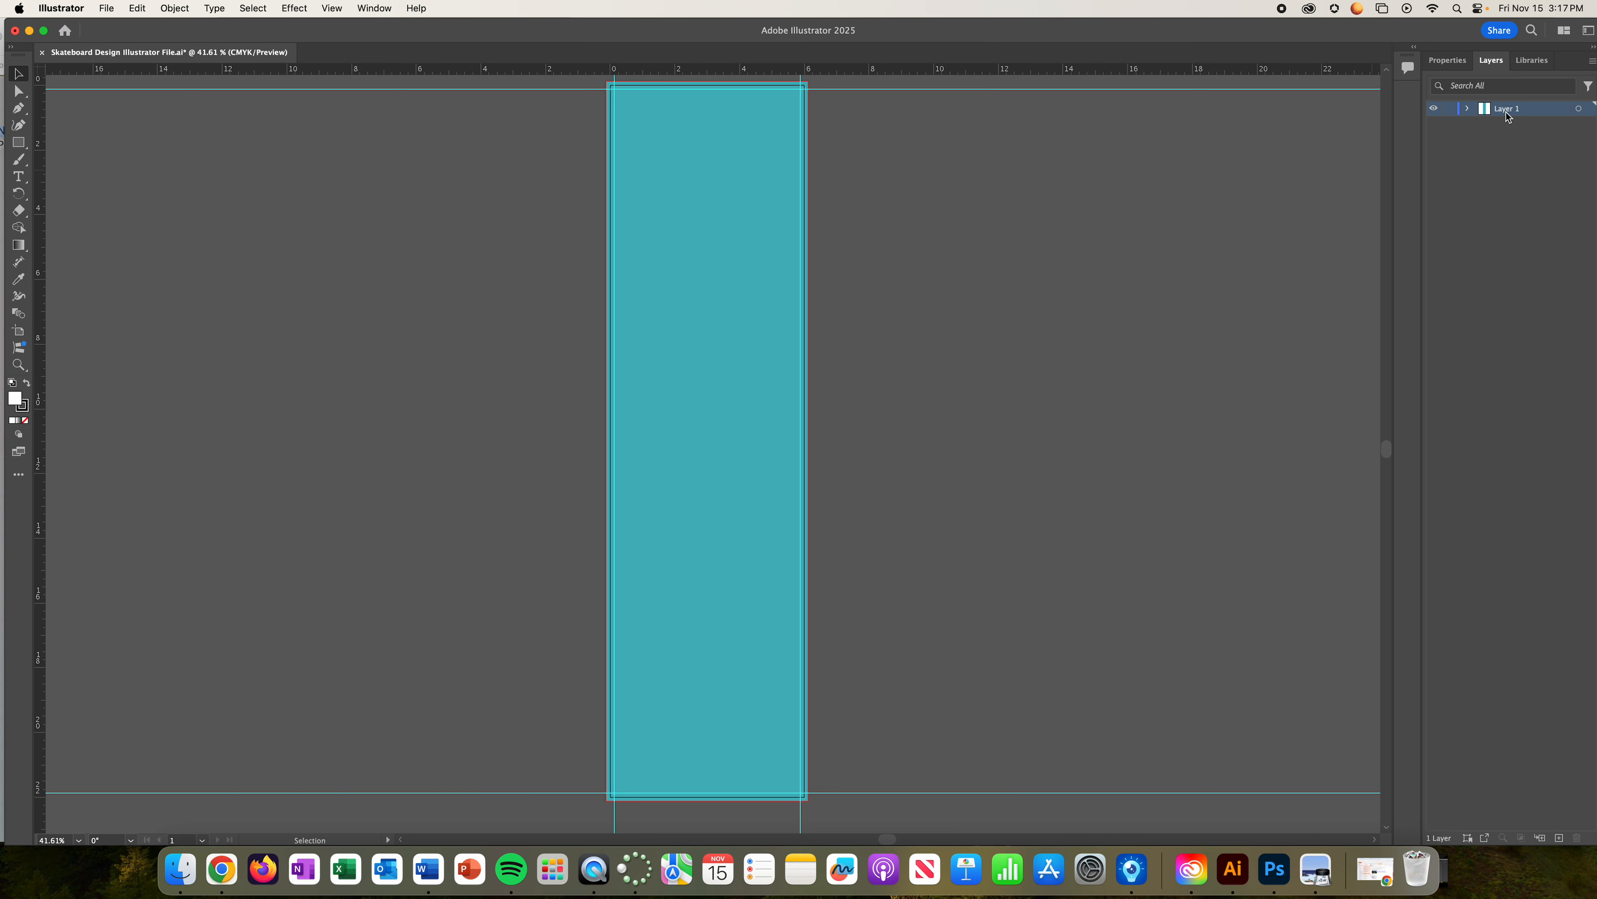
Rename Layer 1 as Design and lock the layer.
text(Design)
click(1449, 108)
Create a new layer above the Design layer and name it Text.
click(1559, 838)
double_click(1505, 111)
text(Text)
key(Return)
Resize Artboard 1 to 22 in wide by 6 in high and leave artboard editing.
click(1449, 62)
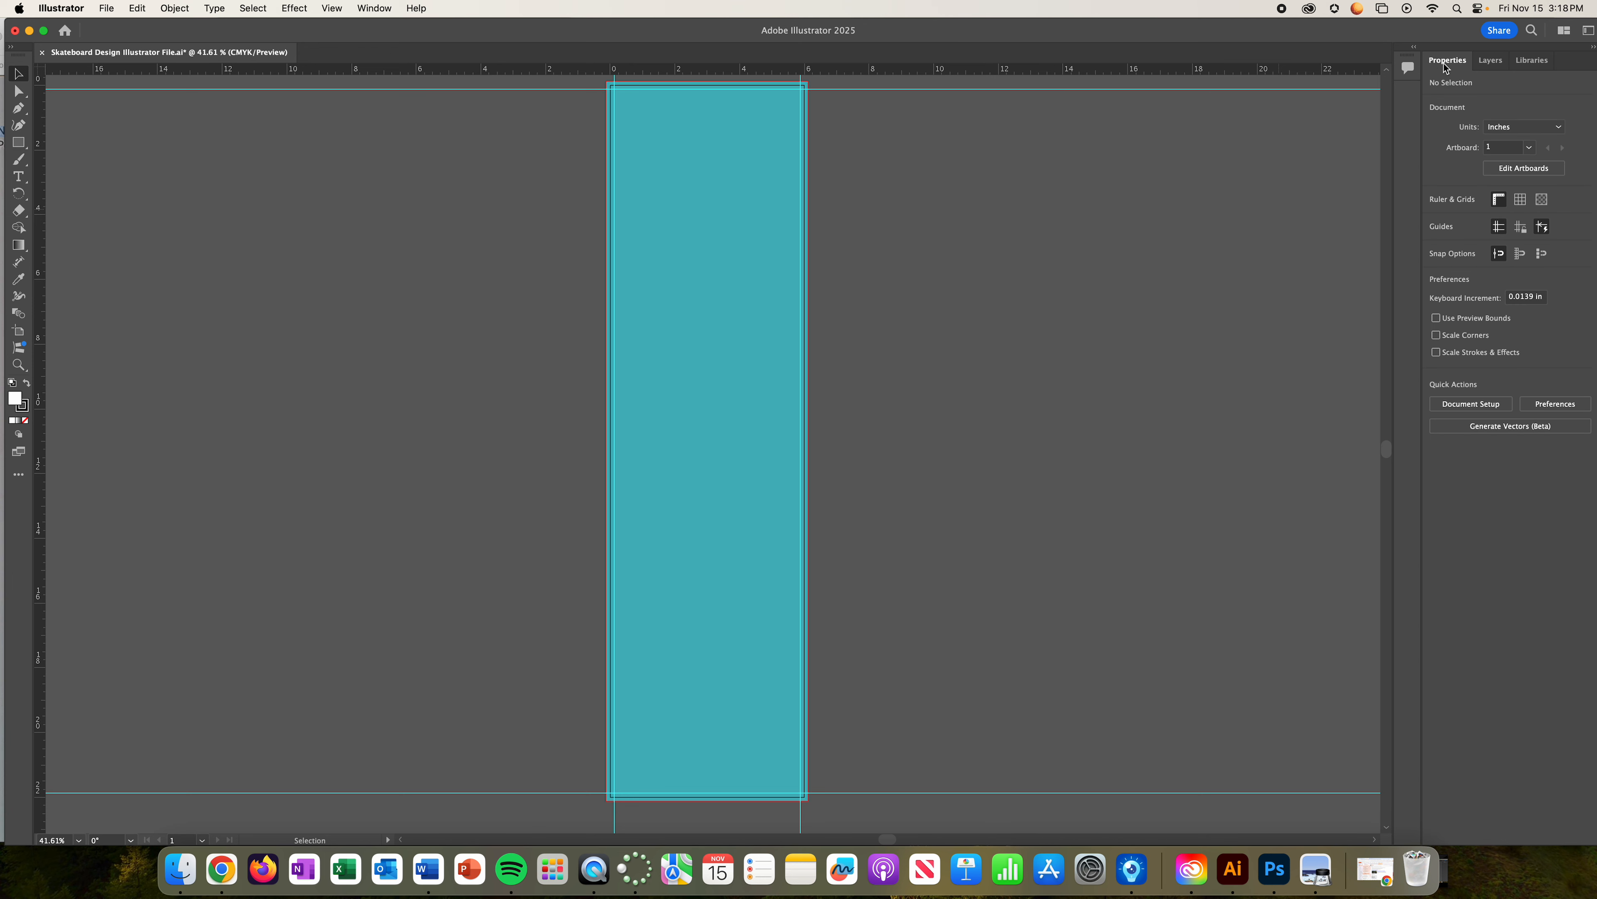
click(1524, 168)
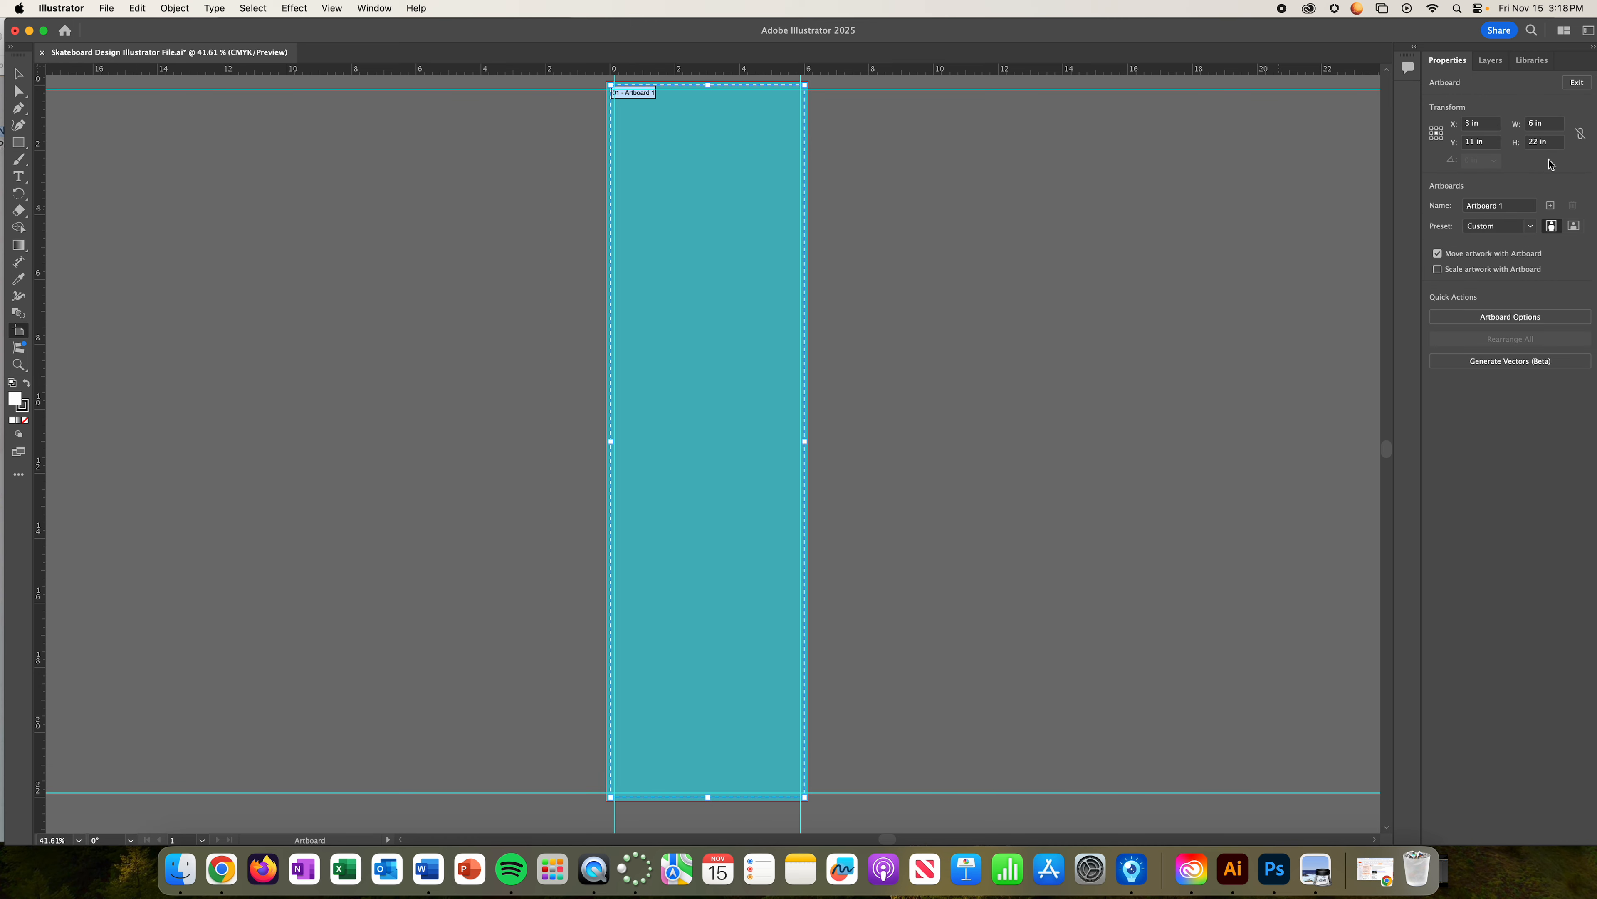
click(1557, 125)
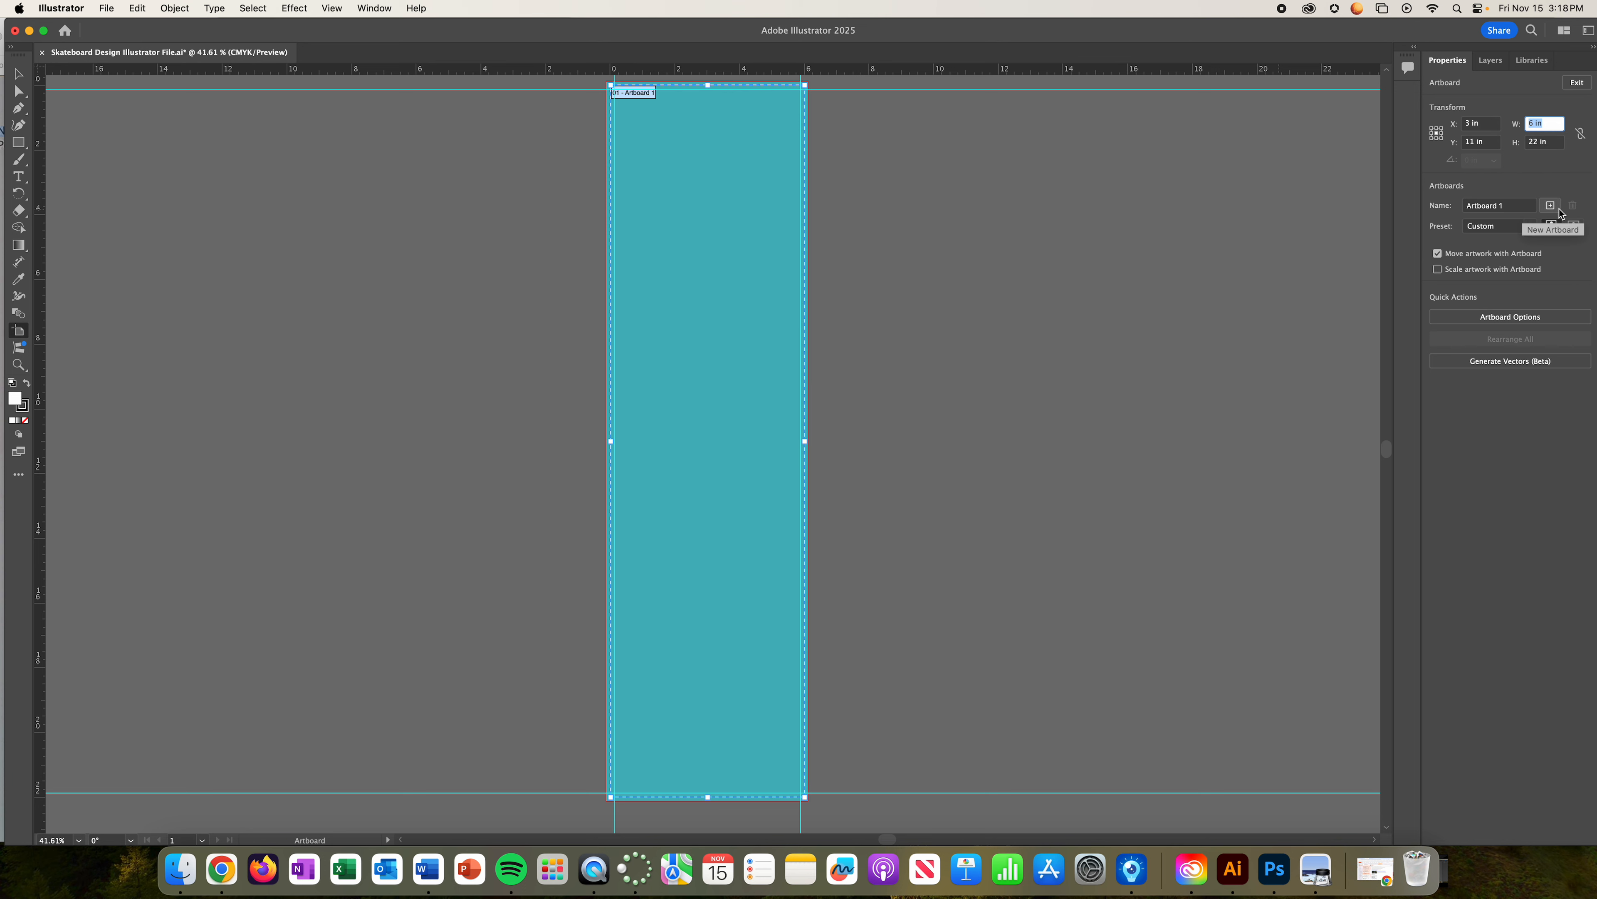
text(22)
key(Tab)
text(6)
key(Return)
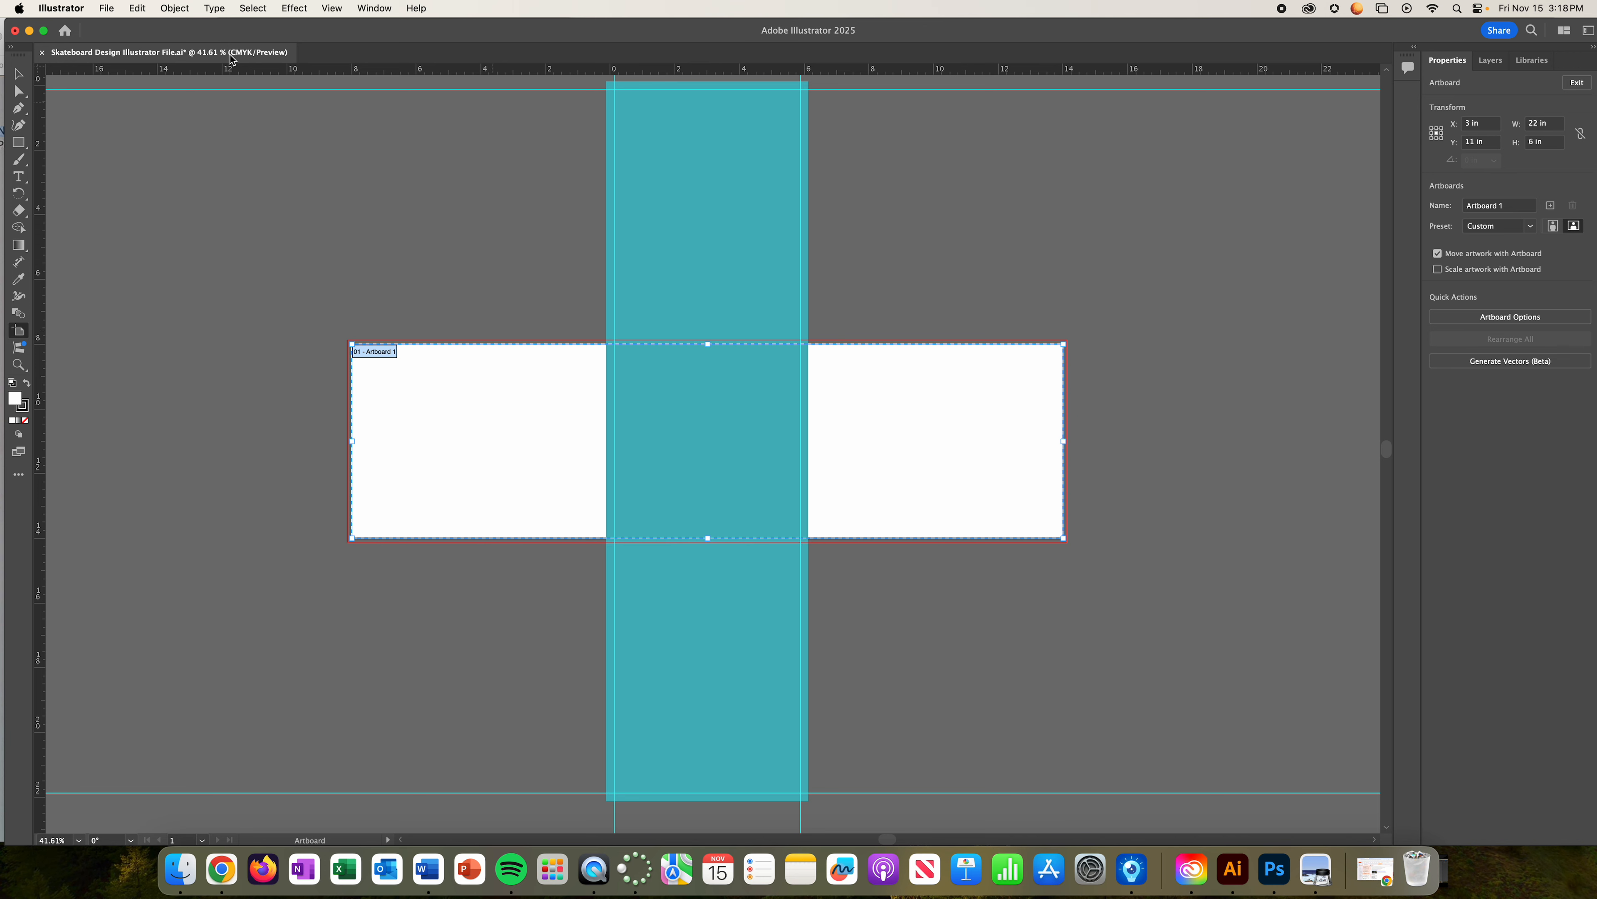
click(18, 74)
scroll(816, 463, down, 1)
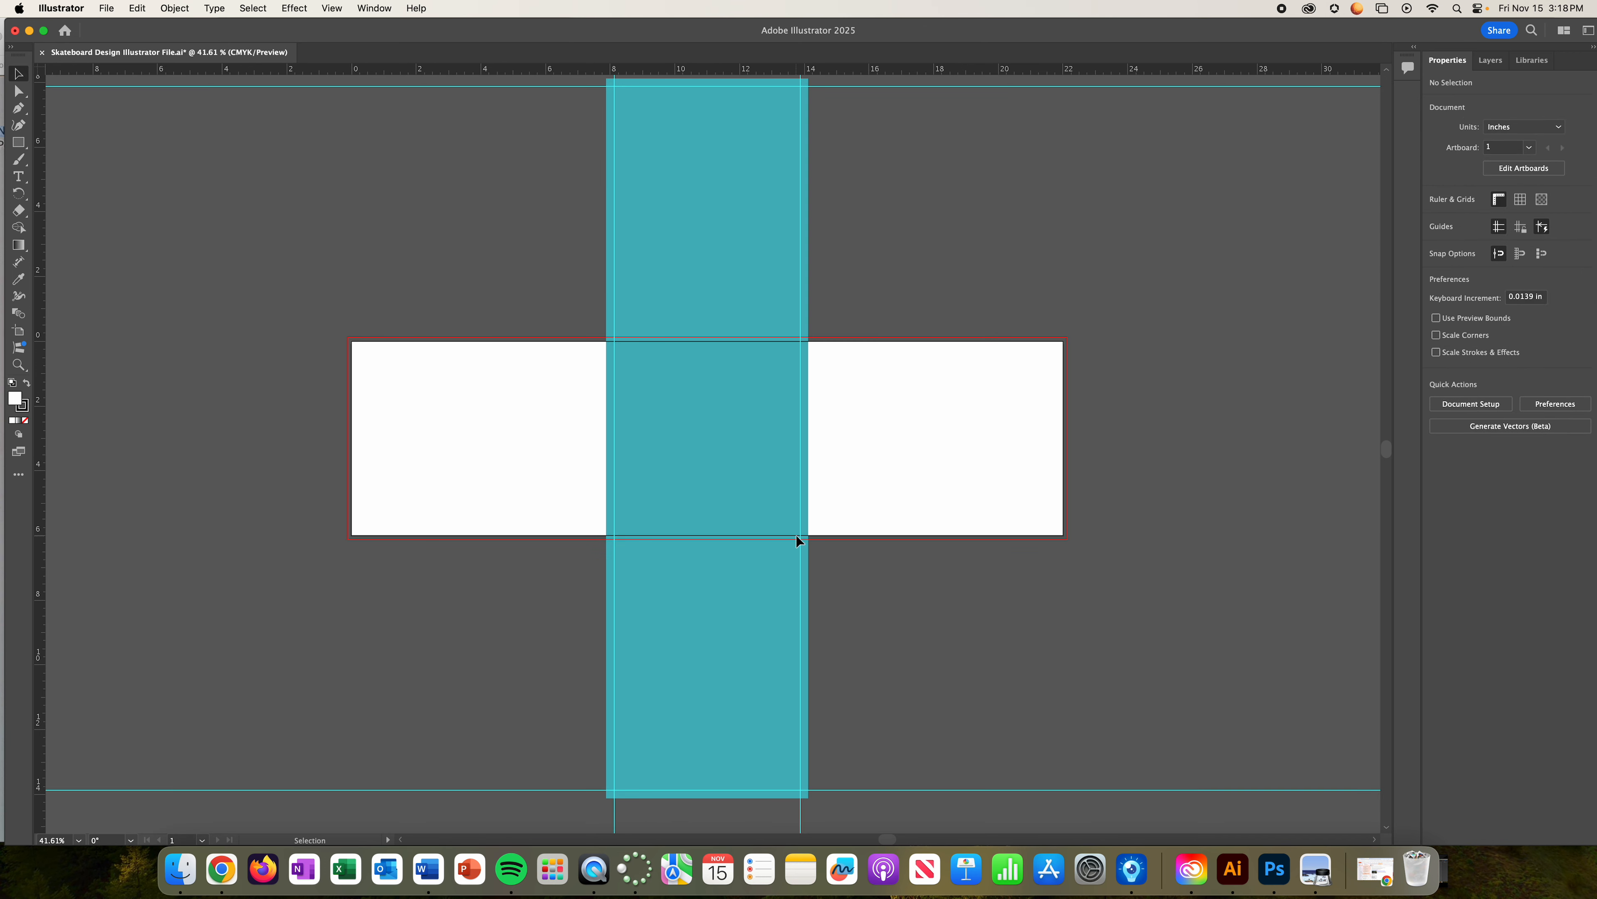
Unlock the Design layer and rotate the teal image 90° counterclockwise so it covers the horizontal artboard.
click(1491, 60)
click(1444, 131)
click(660, 165)
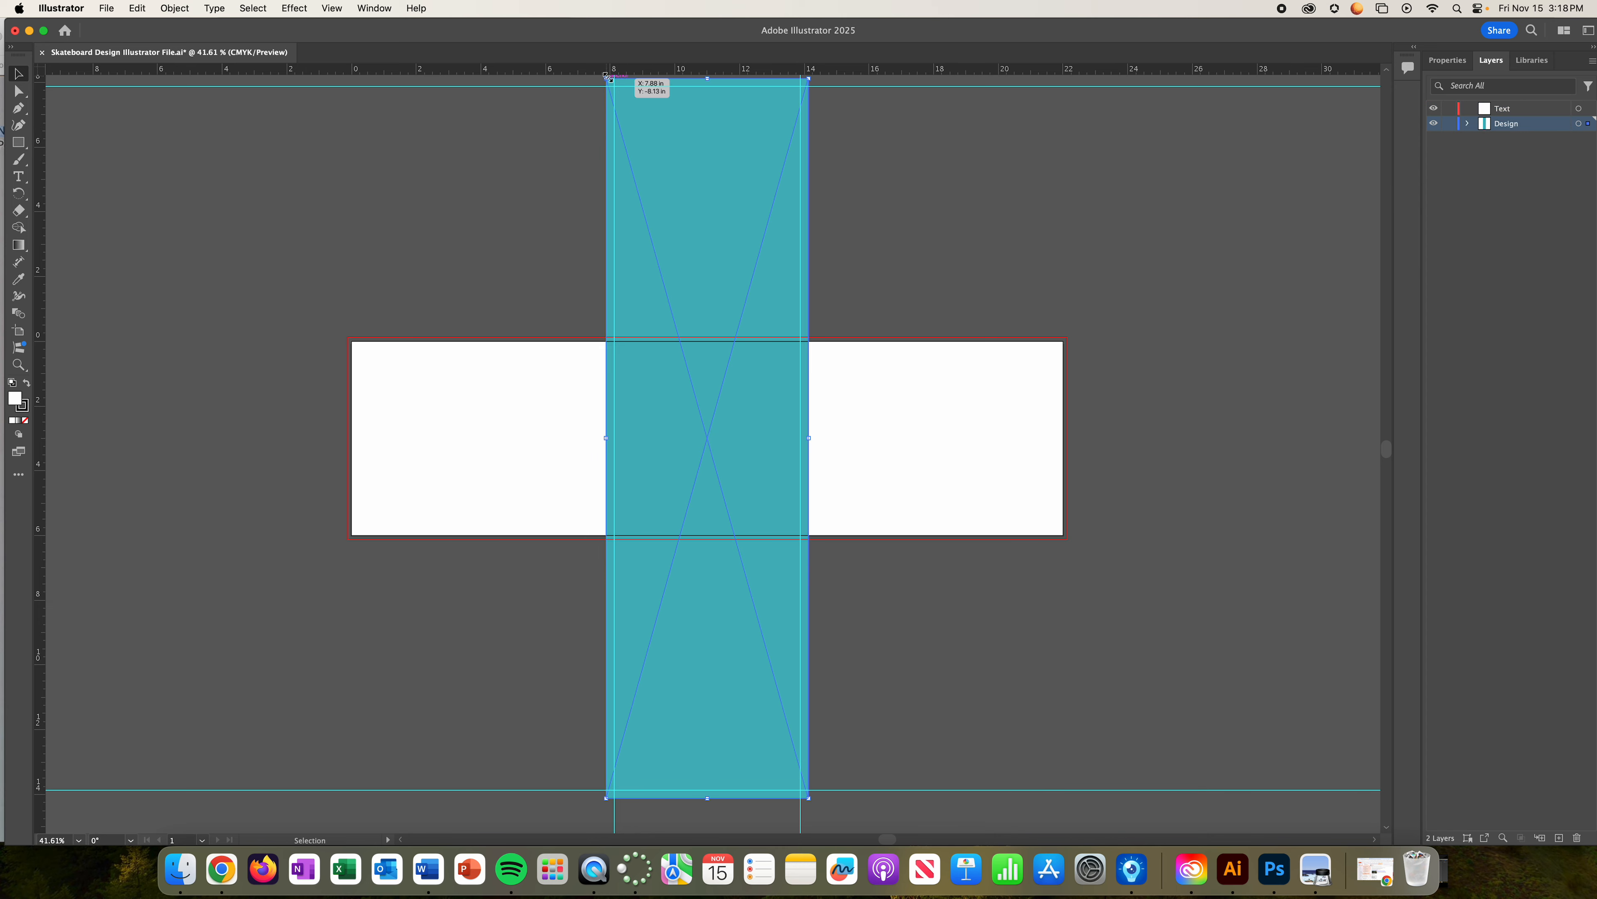
drag(601, 72, 374, 535)
click(1140, 390)
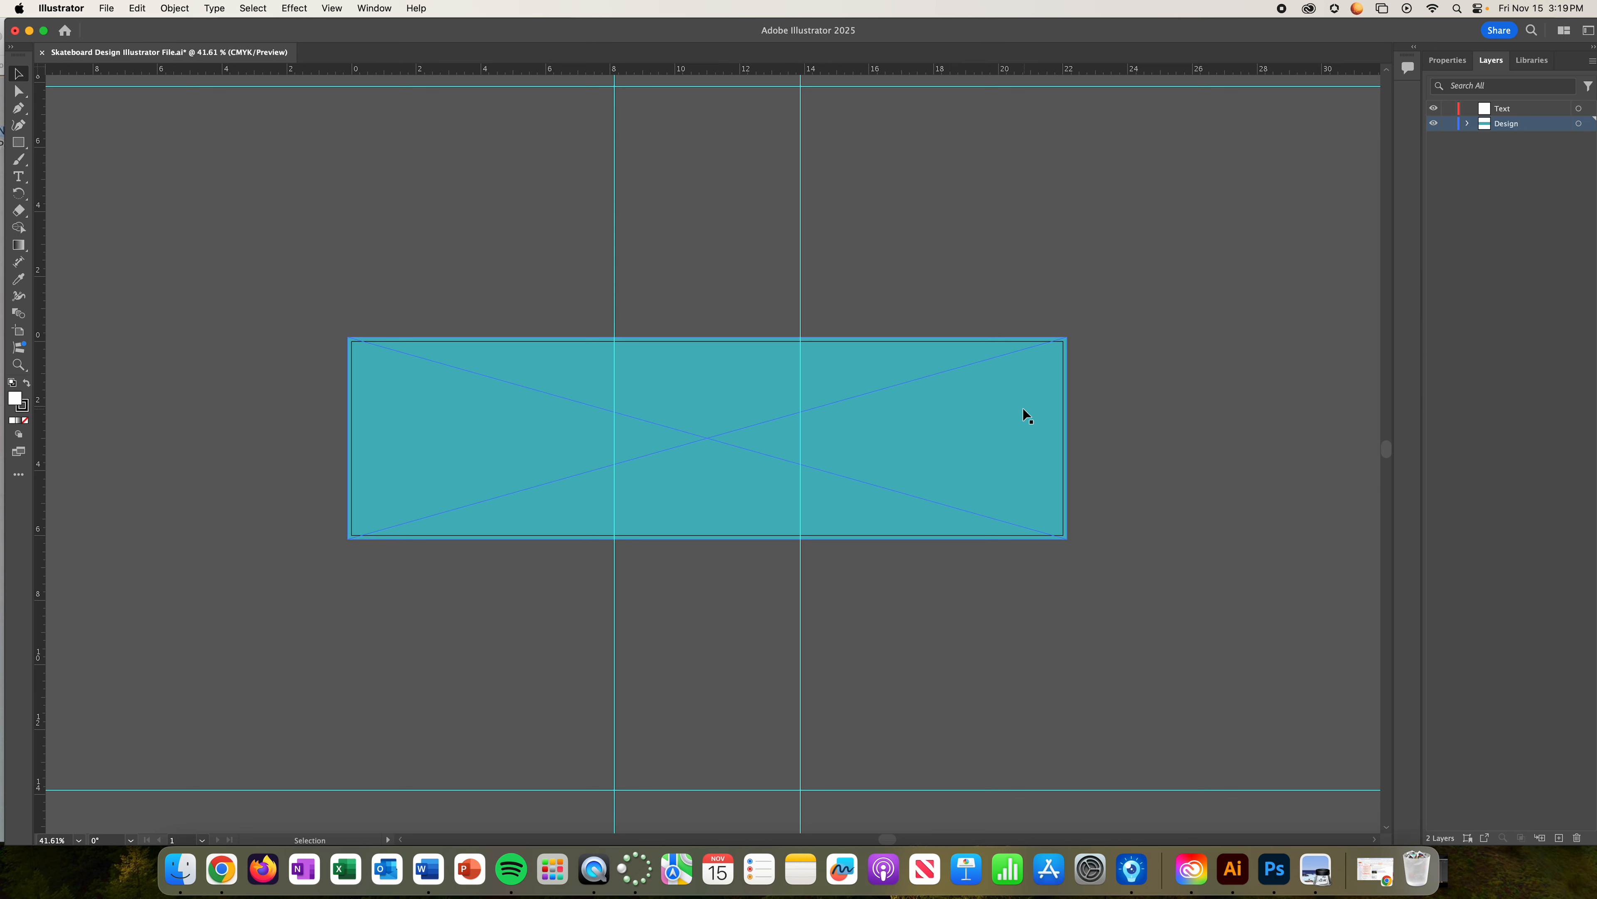
Lock the Design layer and make the Text layer active.
click(1449, 123)
click(1503, 108)
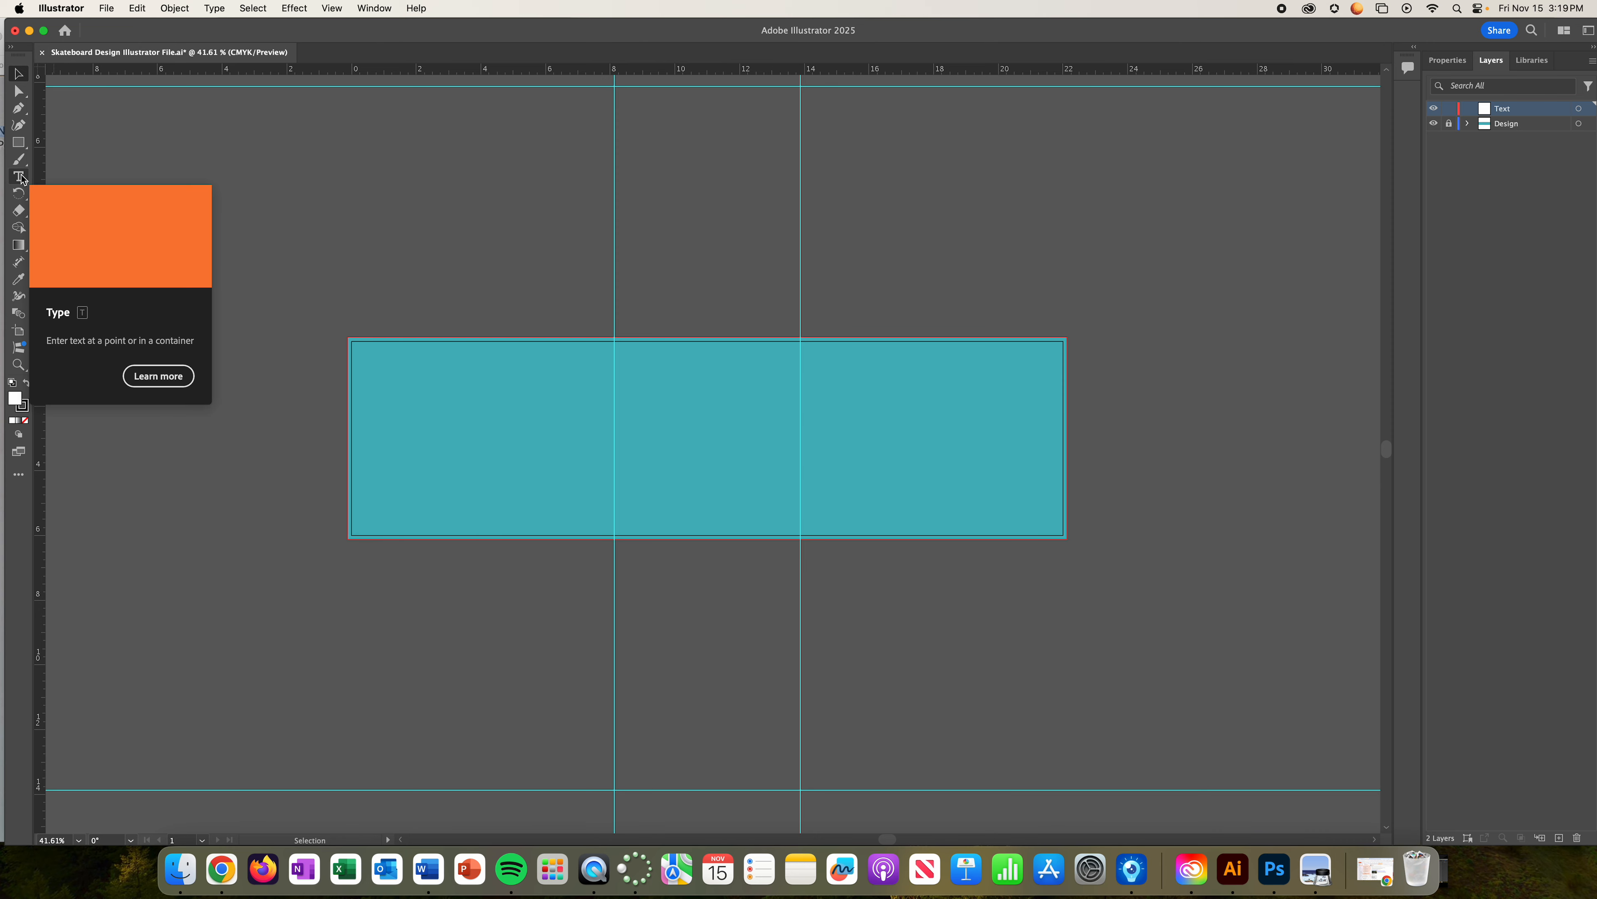
Prepare a Save As on the computer named "Skateboard Design Illustrator File2" in Adobe Illustrator format, and cancel it.
click(109, 8)
click(126, 164)
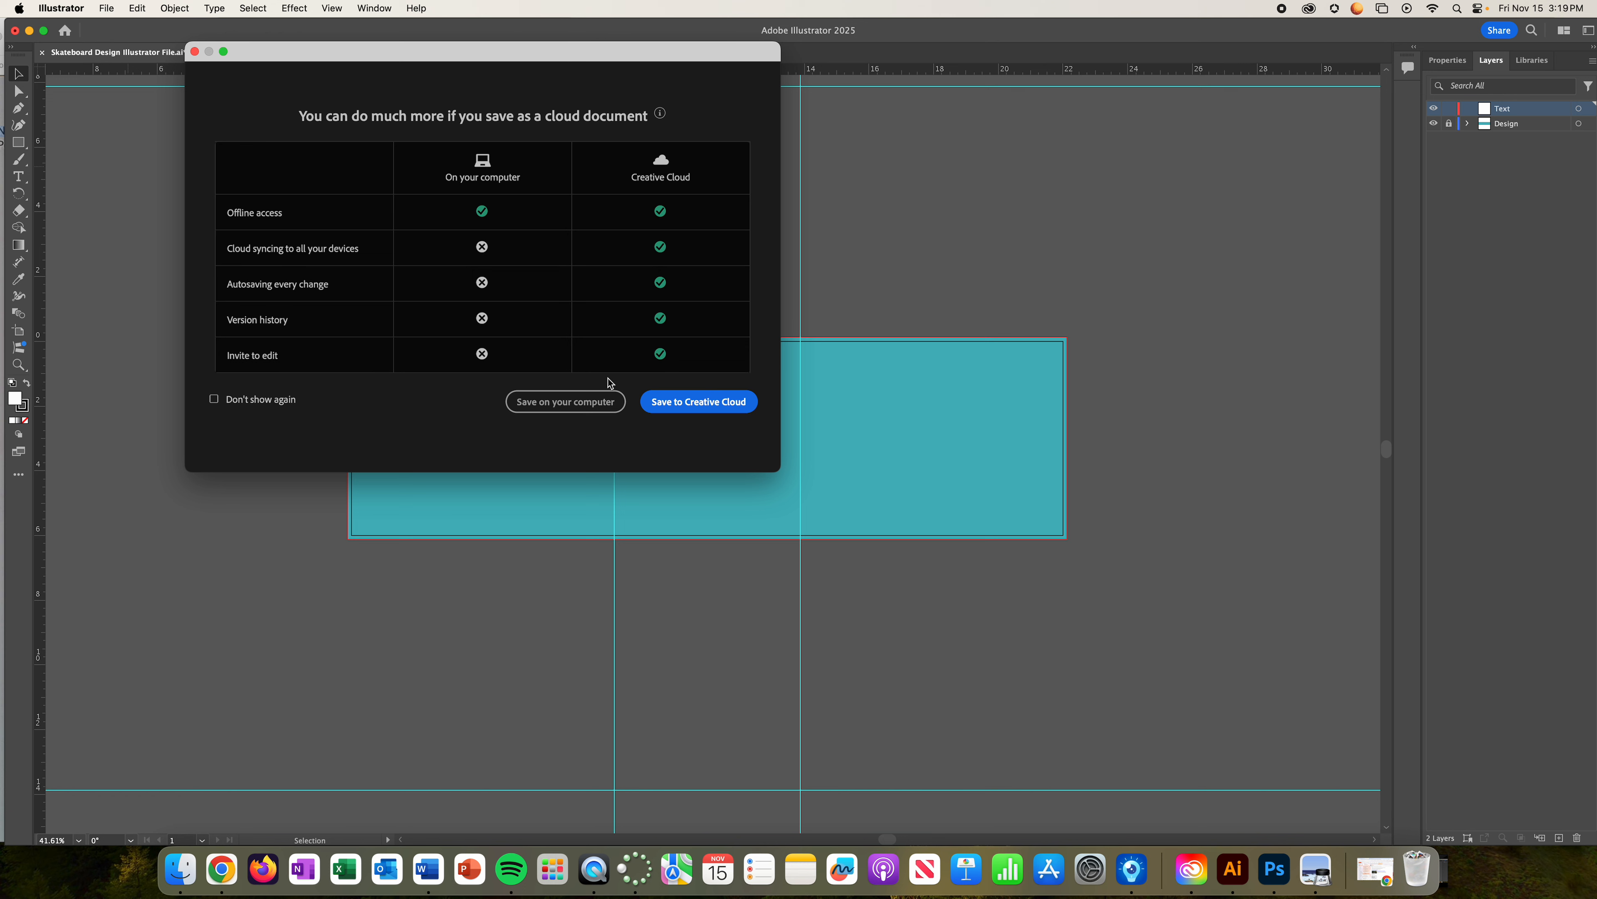
click(572, 404)
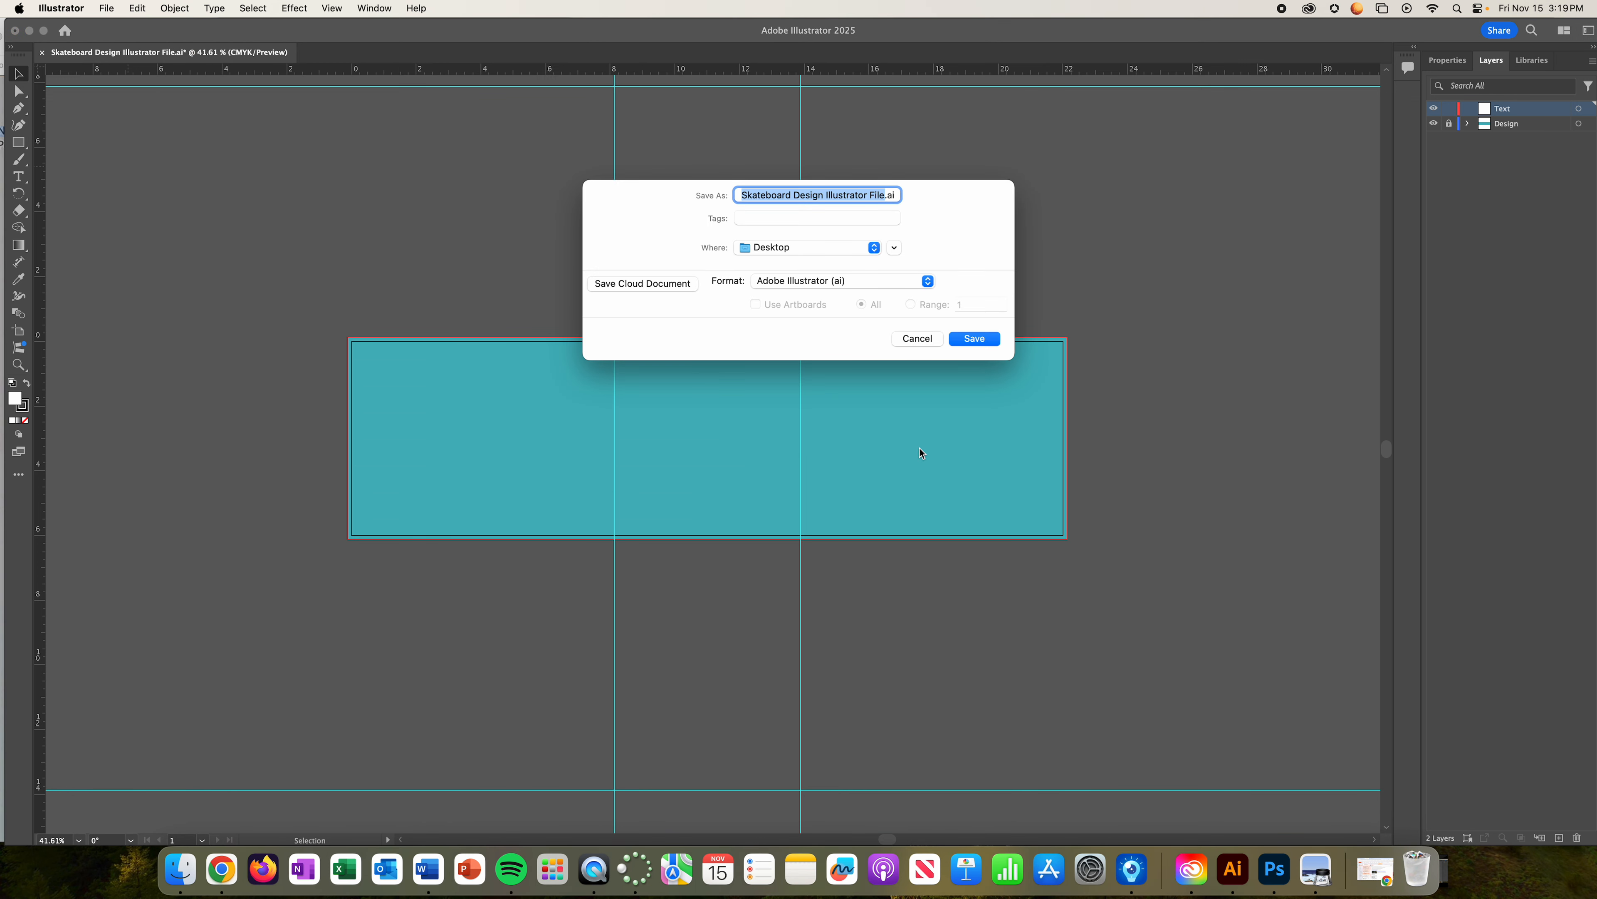
click(885, 195)
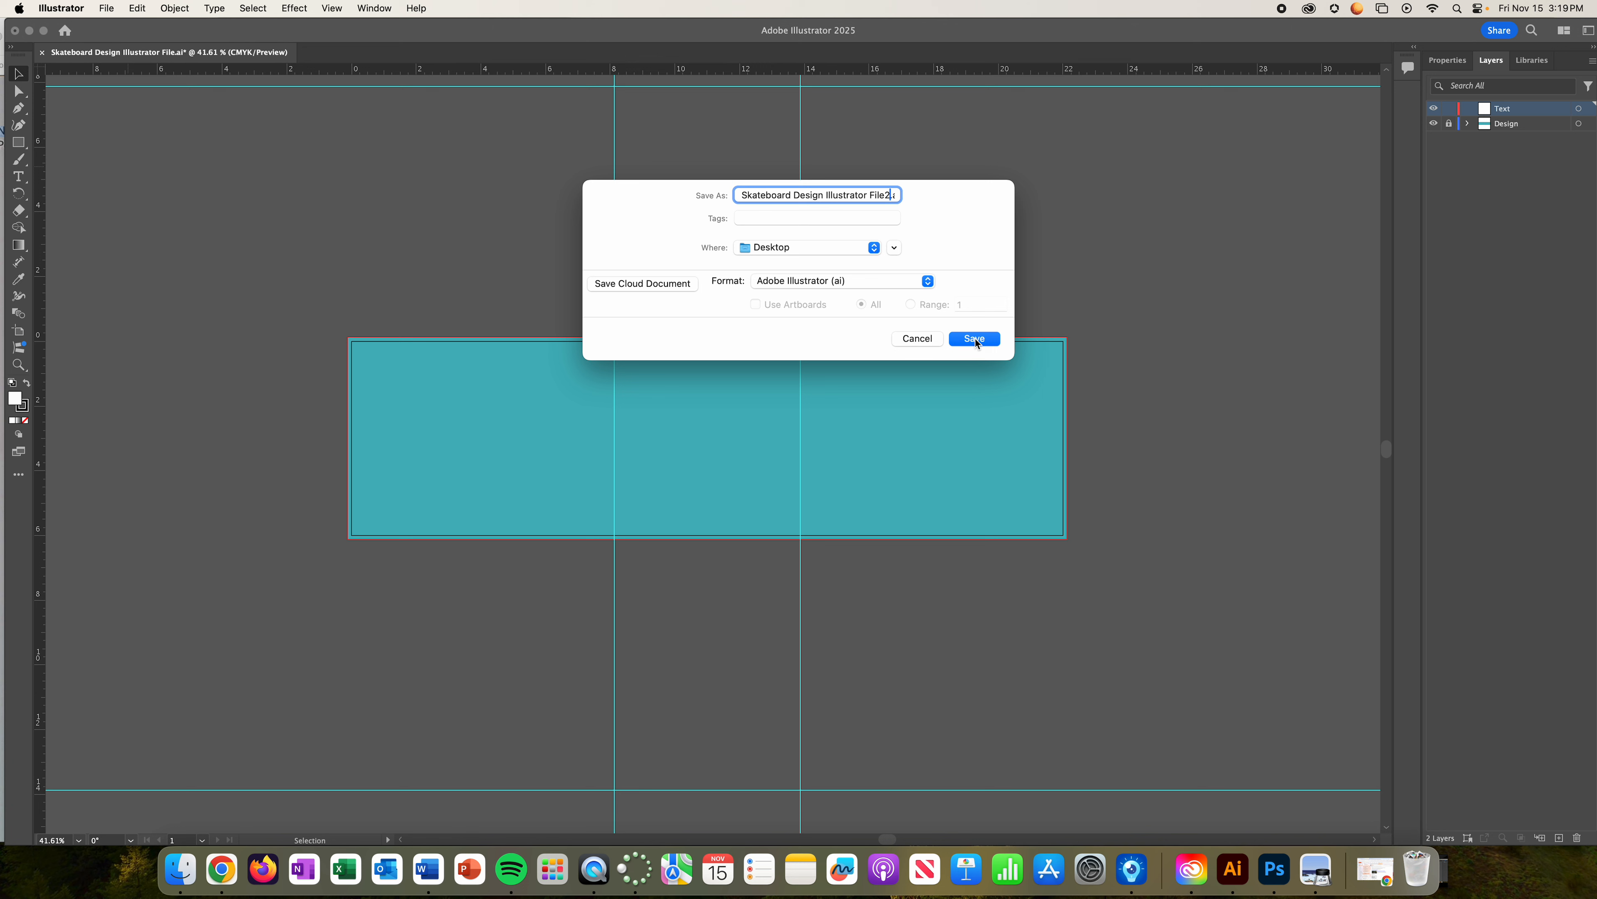
click(912, 340)
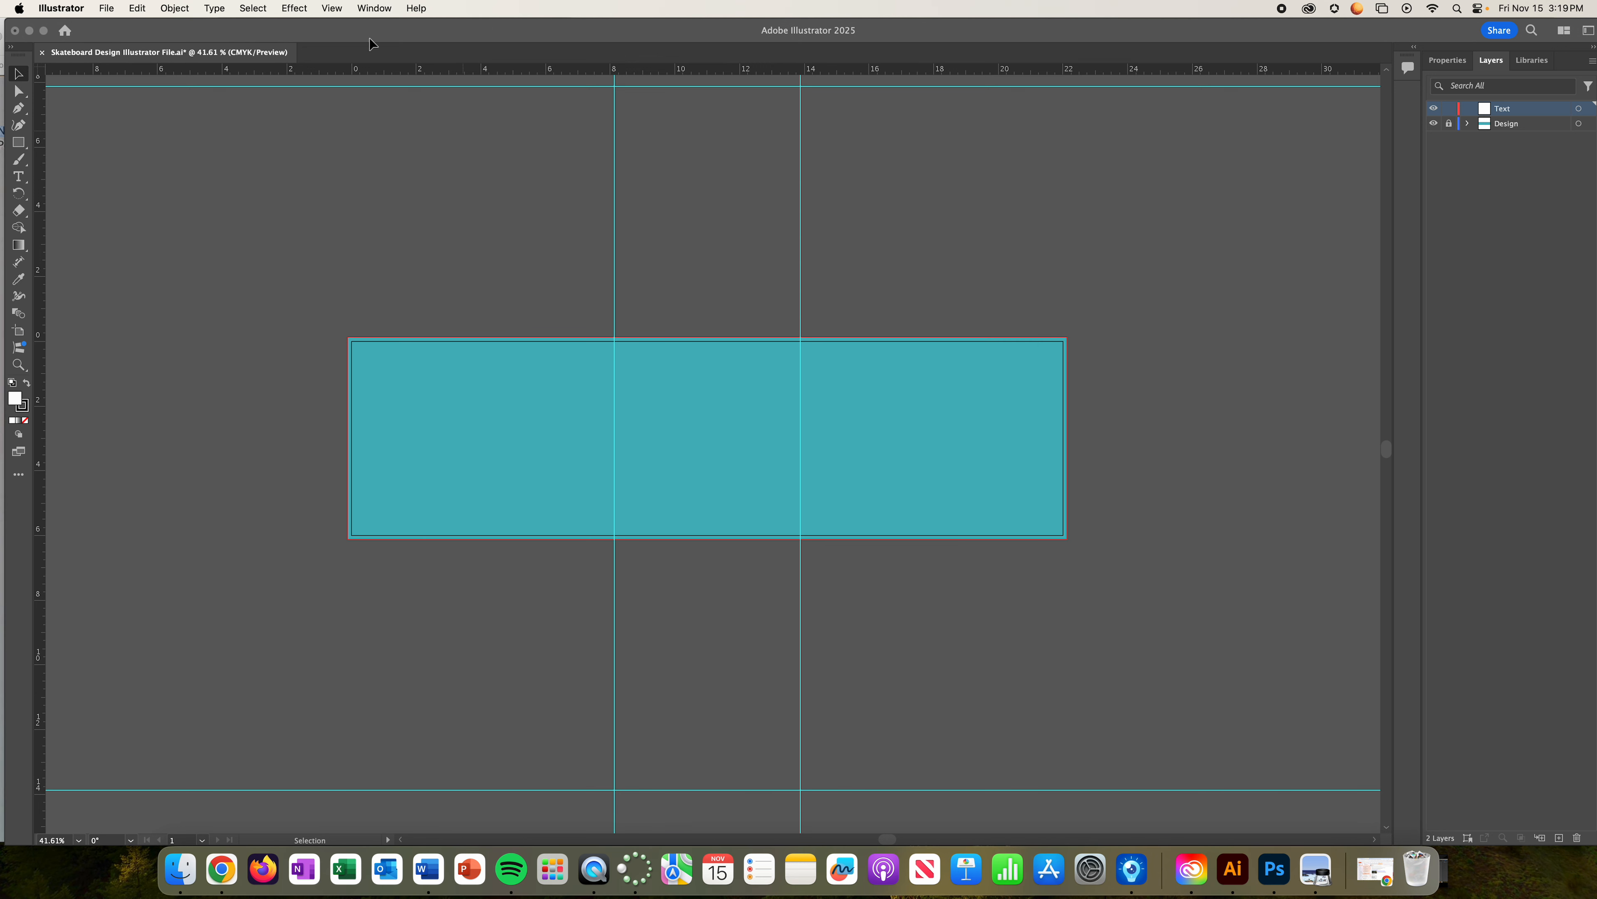
Prepare a PNG export to the Desktop named "Skateboard Design Illustrator File2", and cancel it.
click(104, 7)
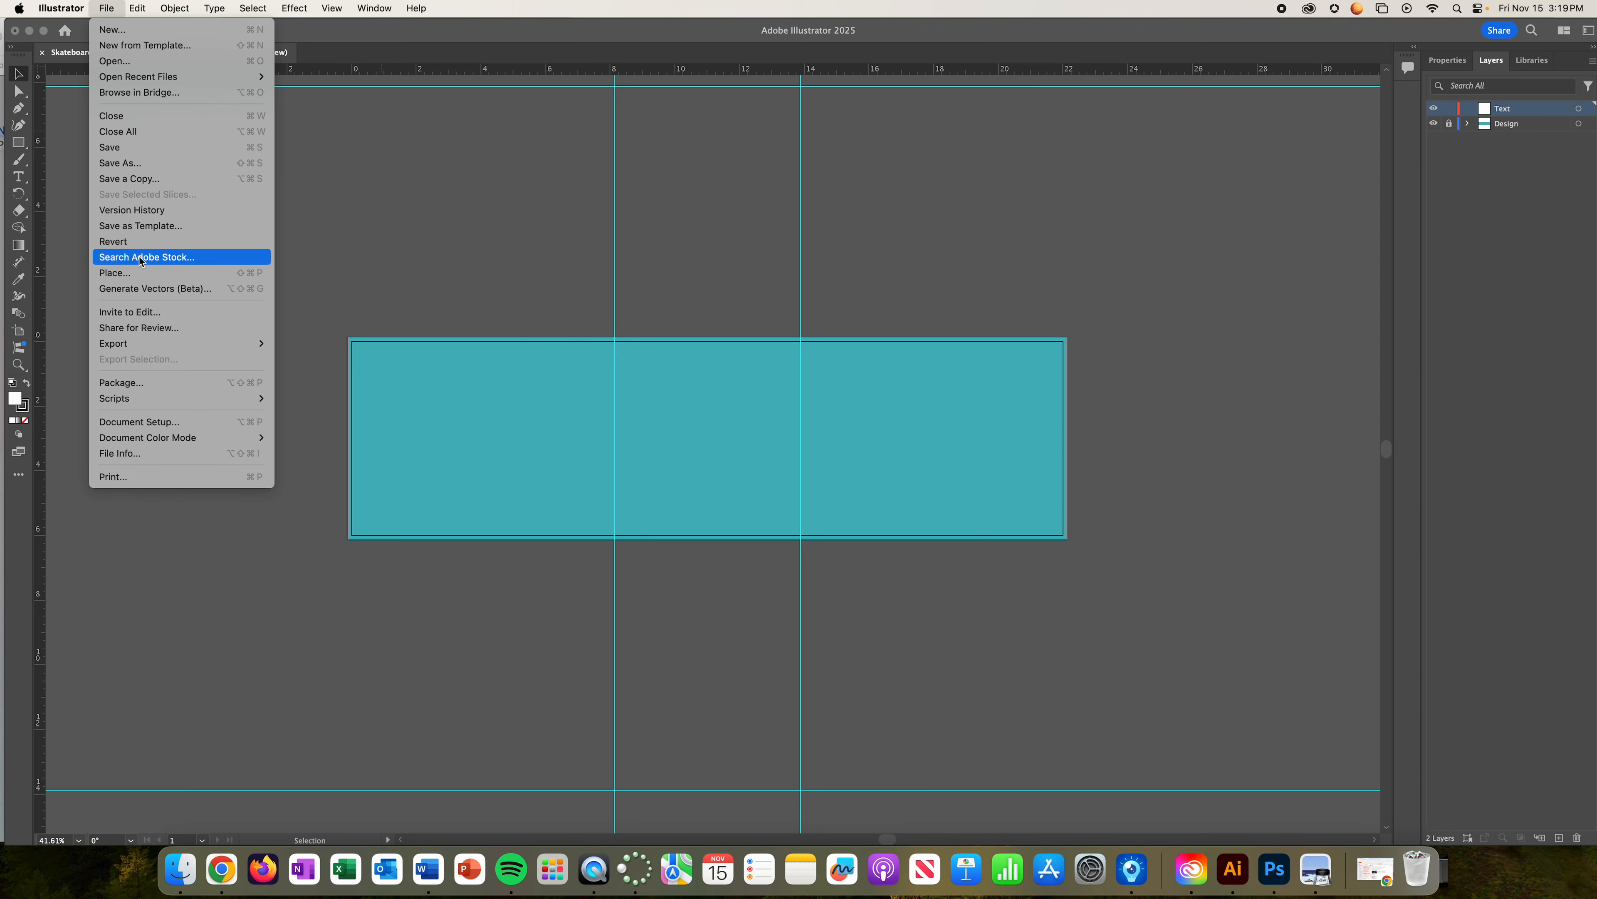
mouse_move(187, 343)
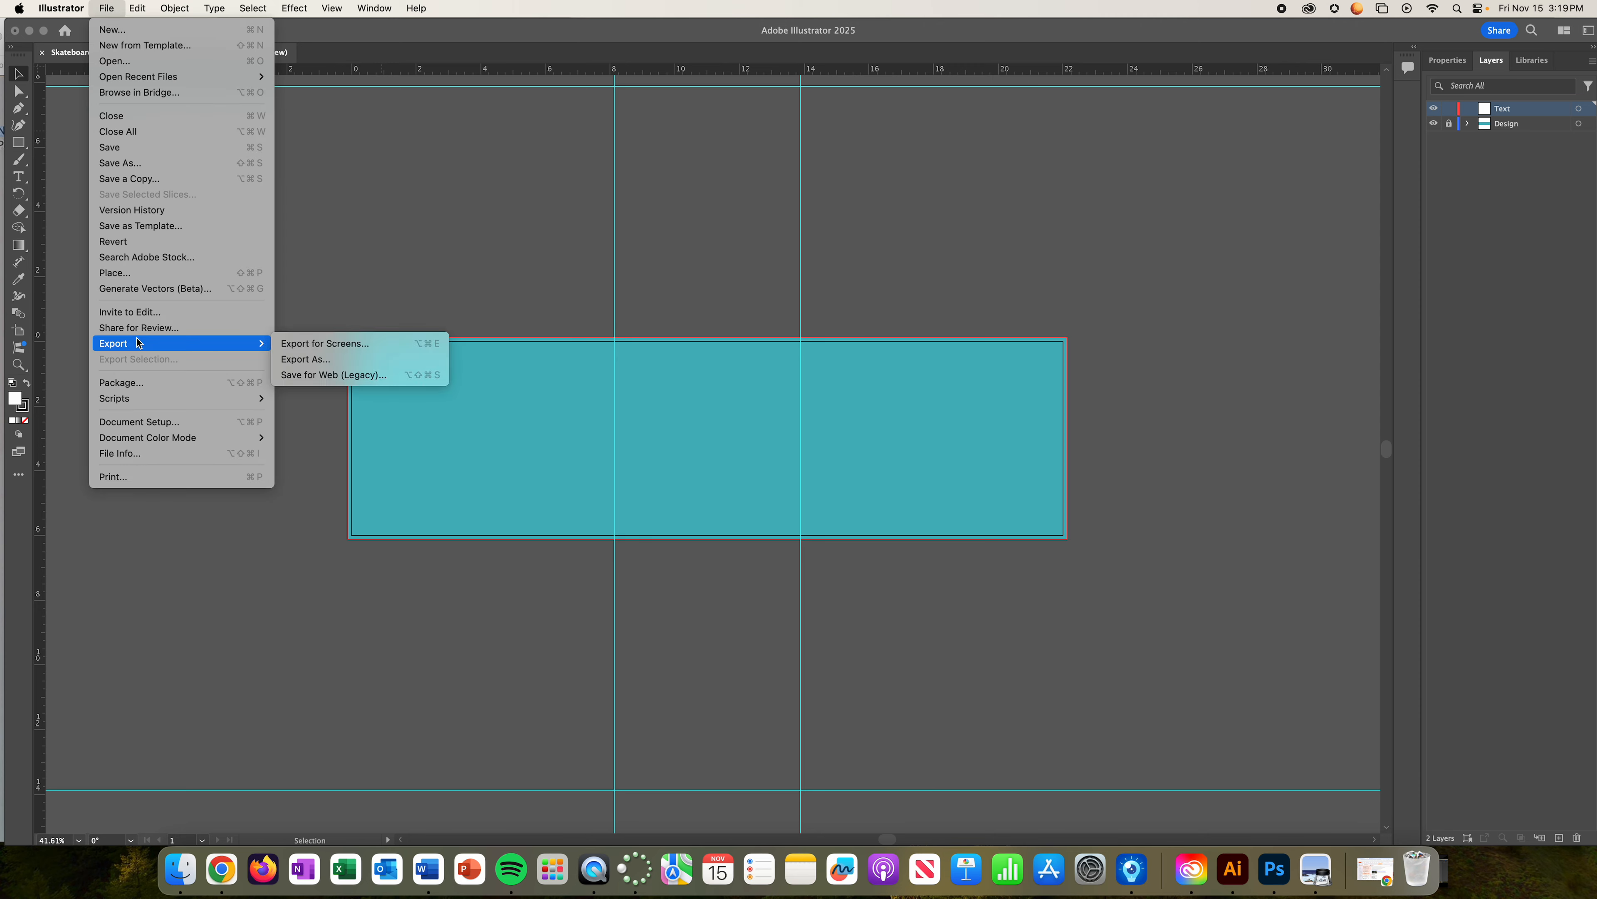
click(319, 360)
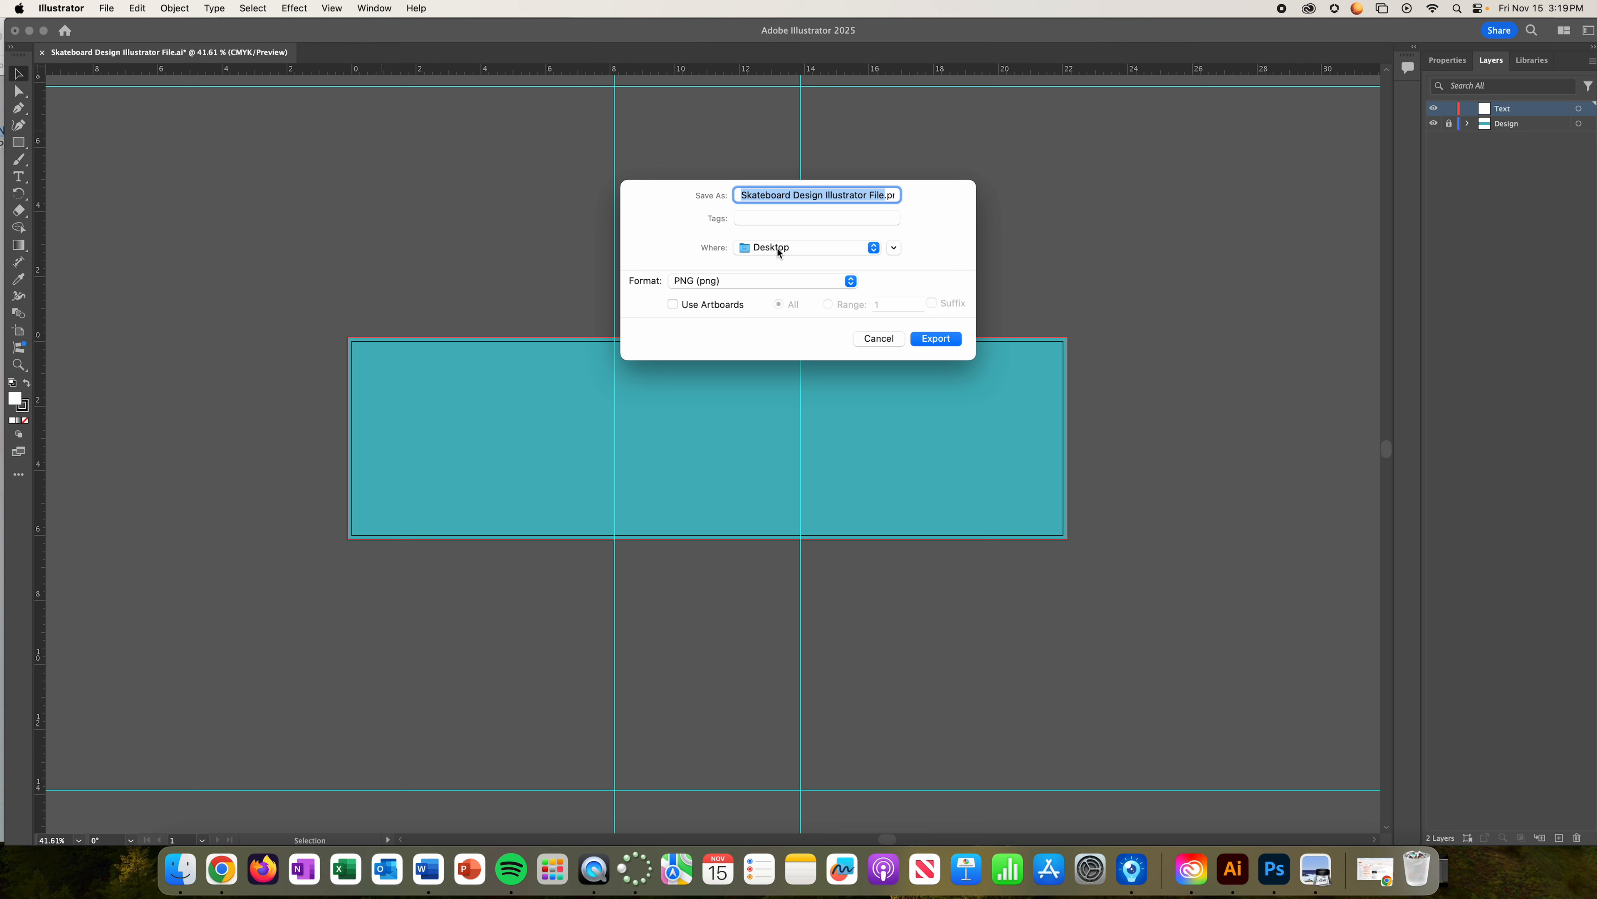
click(883, 194)
text(2)
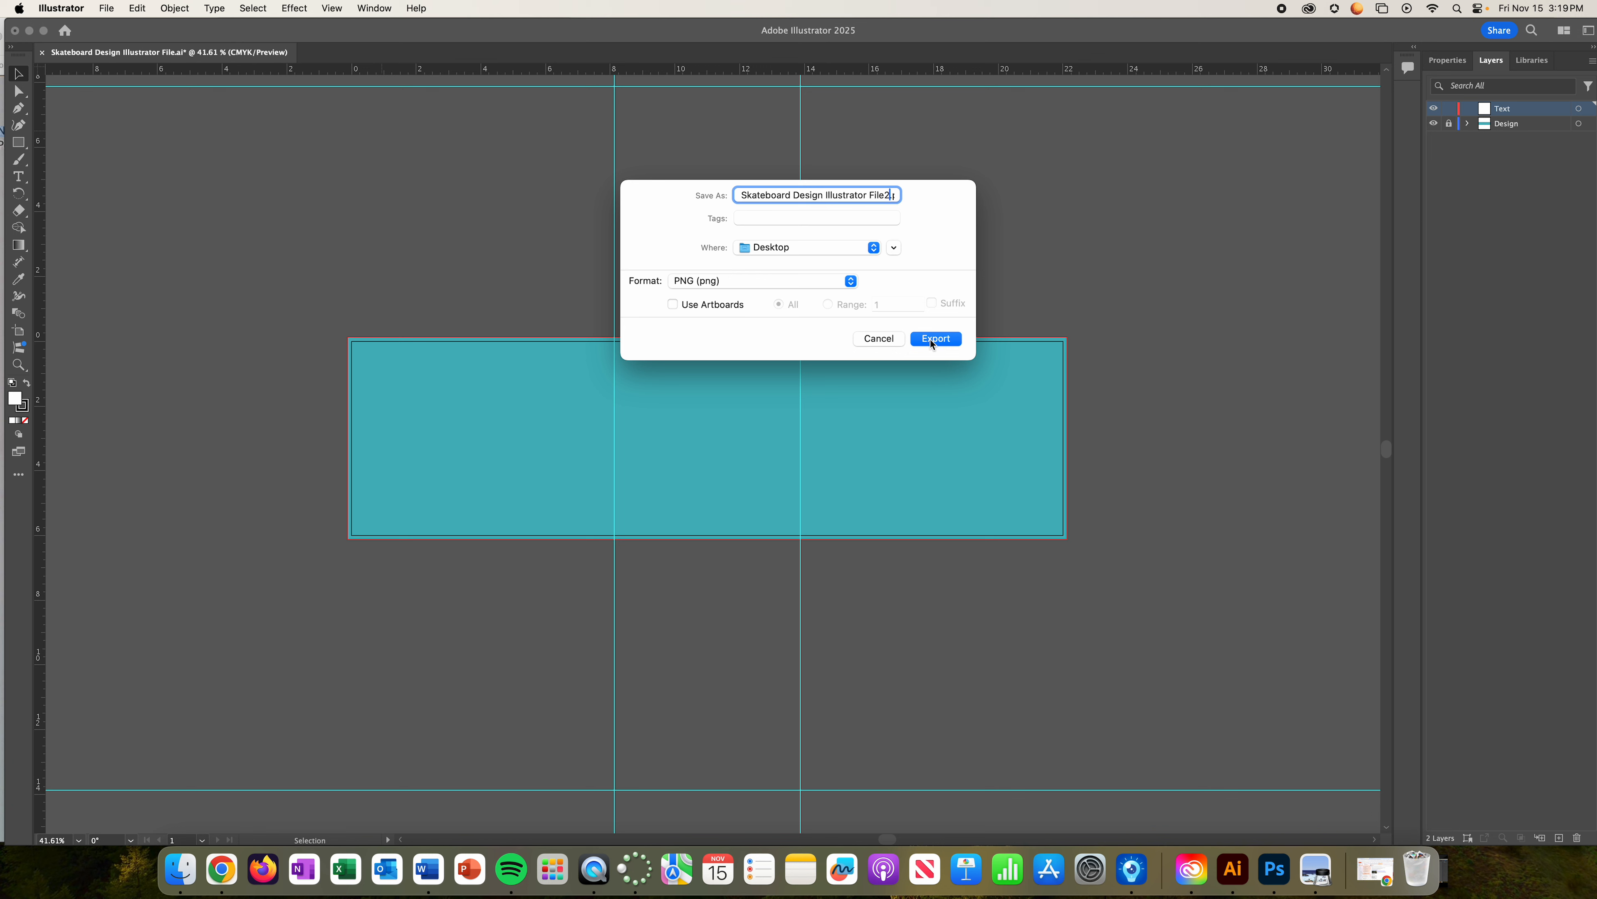
click(877, 339)
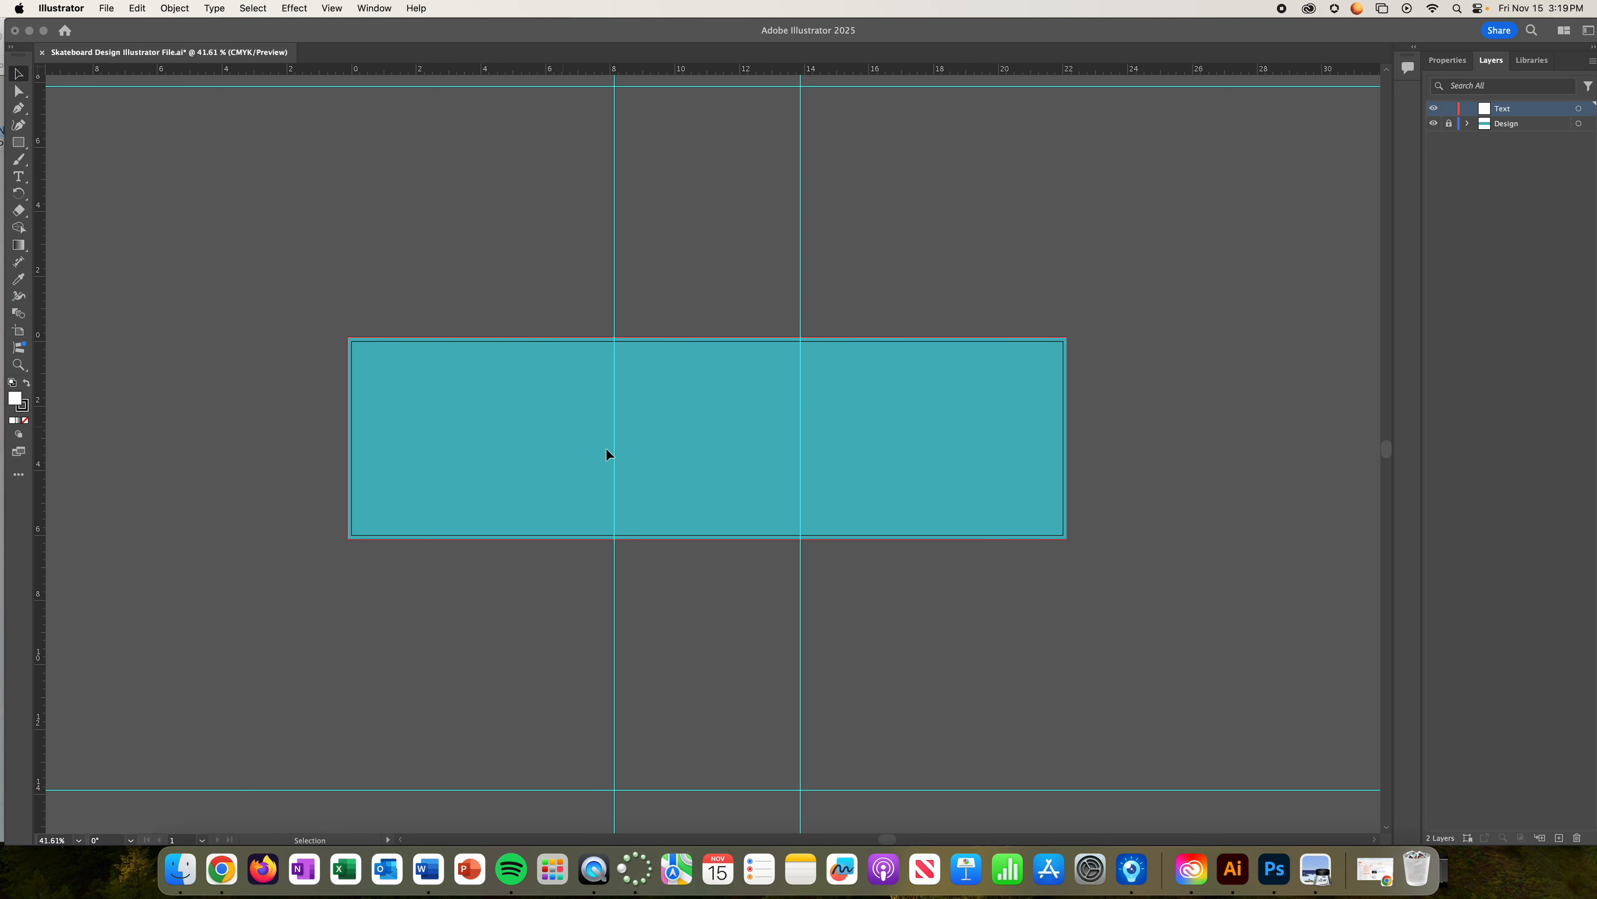